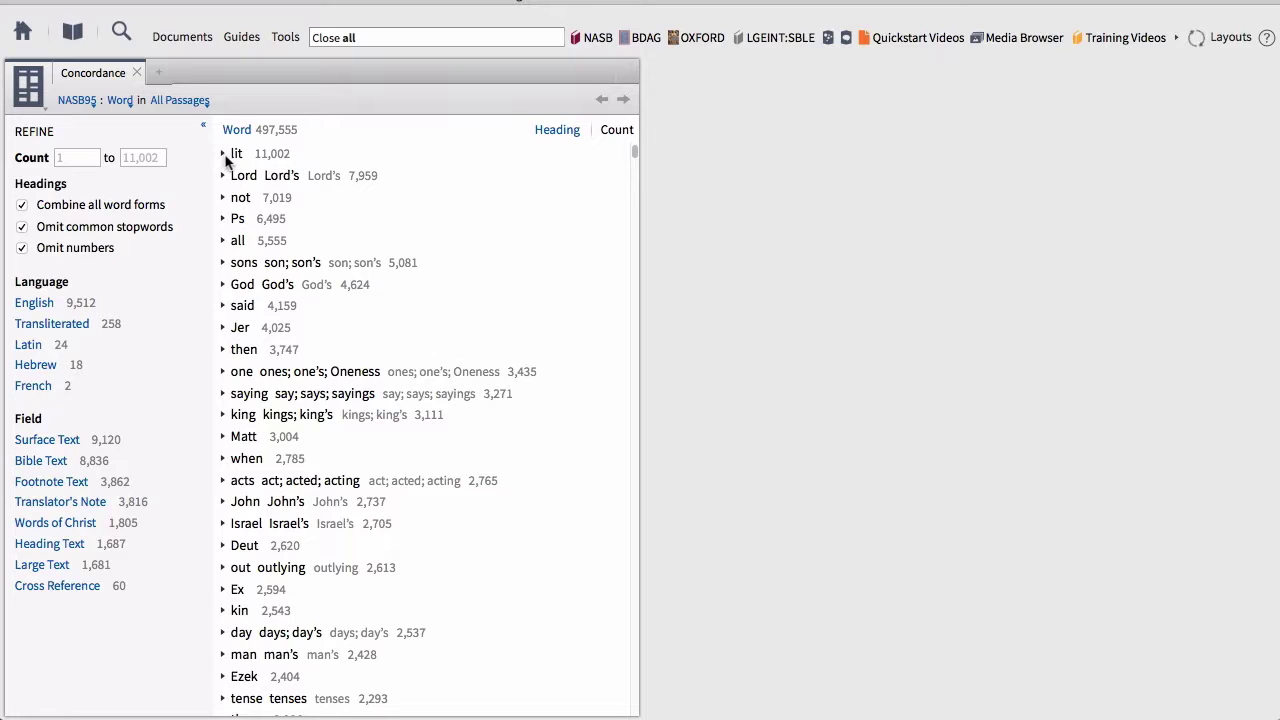
Expand the "lit" entry, preview a highlighted footnote in Genesis 1:12, and collapse the entry again.
left_click(224, 155)
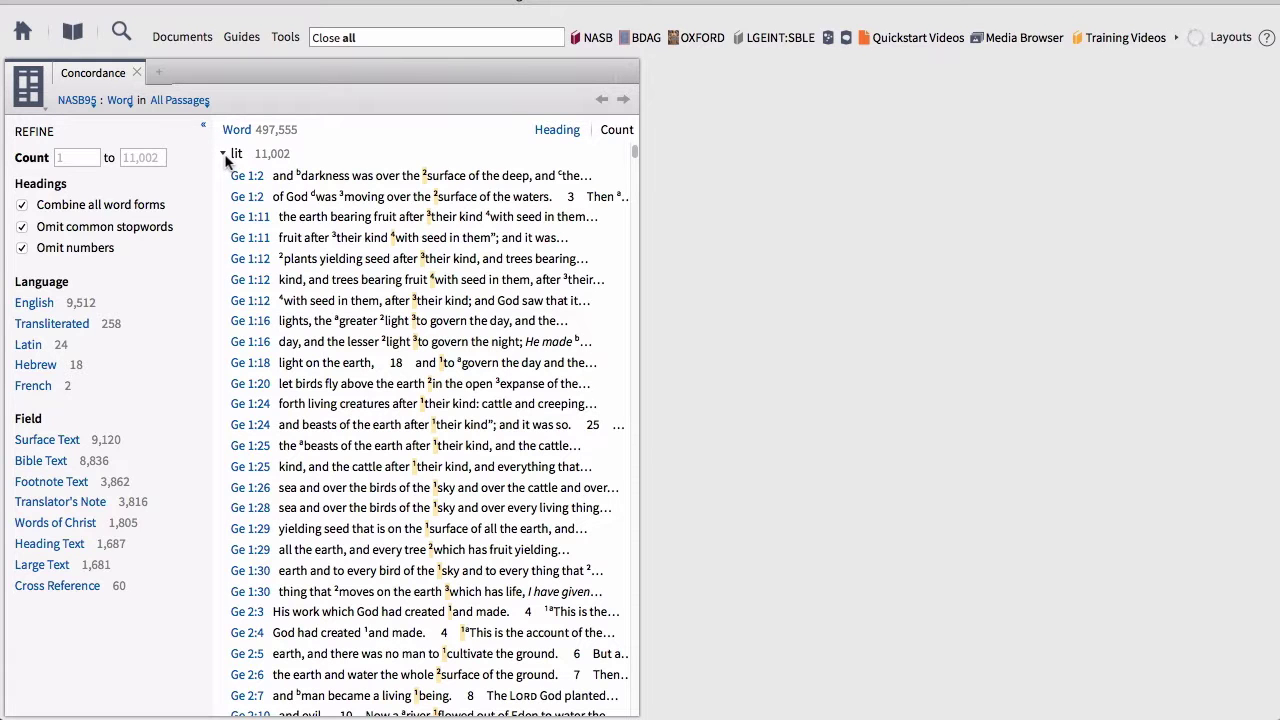
mouse_move(418, 306)
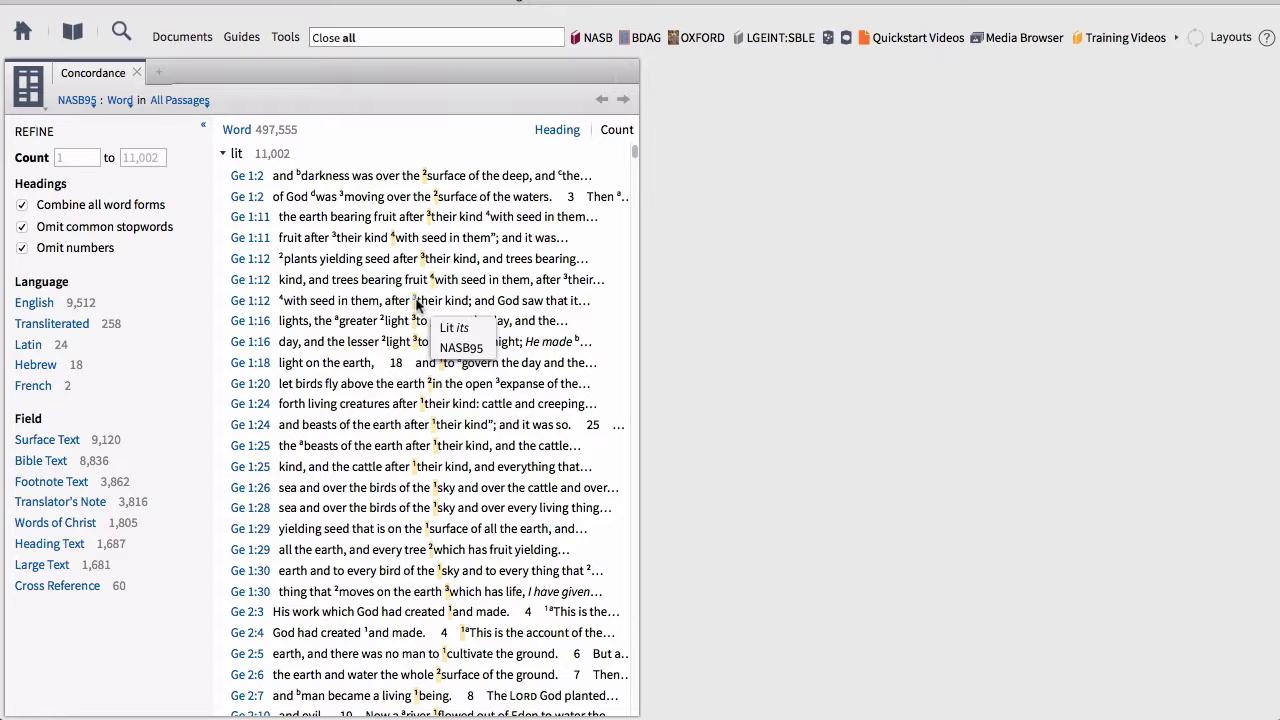
left_click(223, 155)
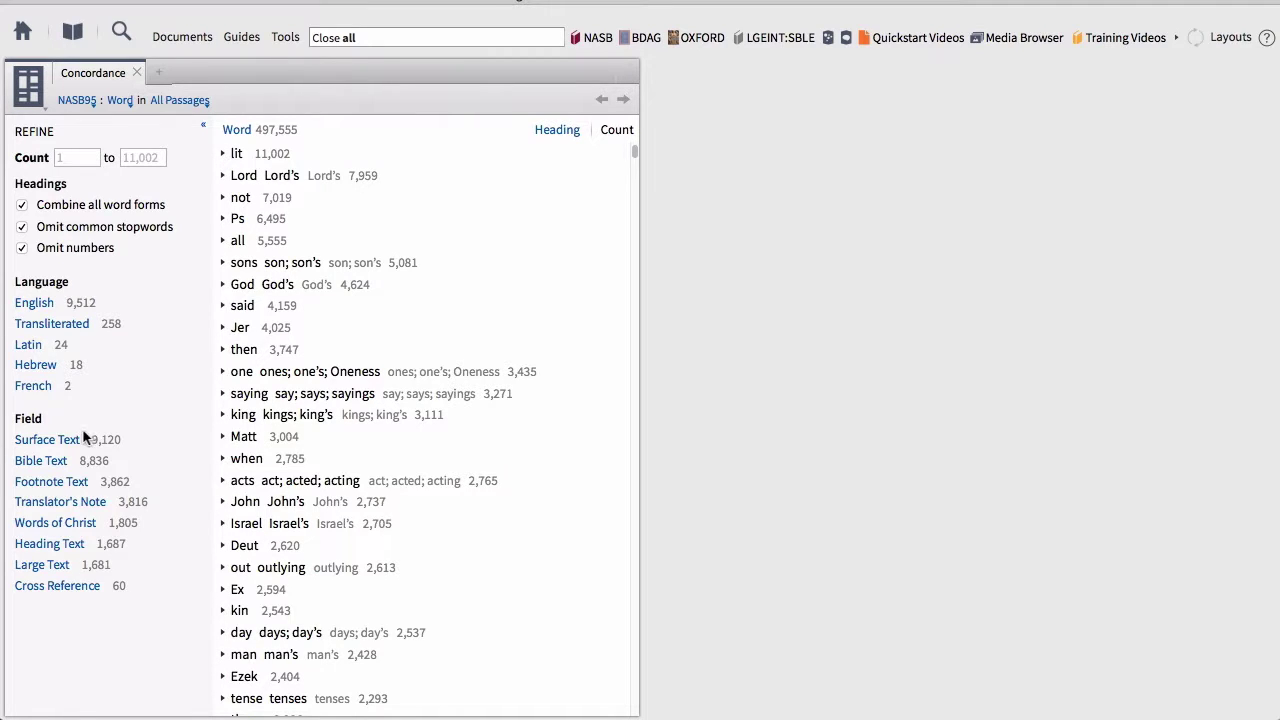
Limit the word concordance to the Bible Text field and review the verses listed under "Lord", leaving that entry collapsed.
left_click(41, 465)
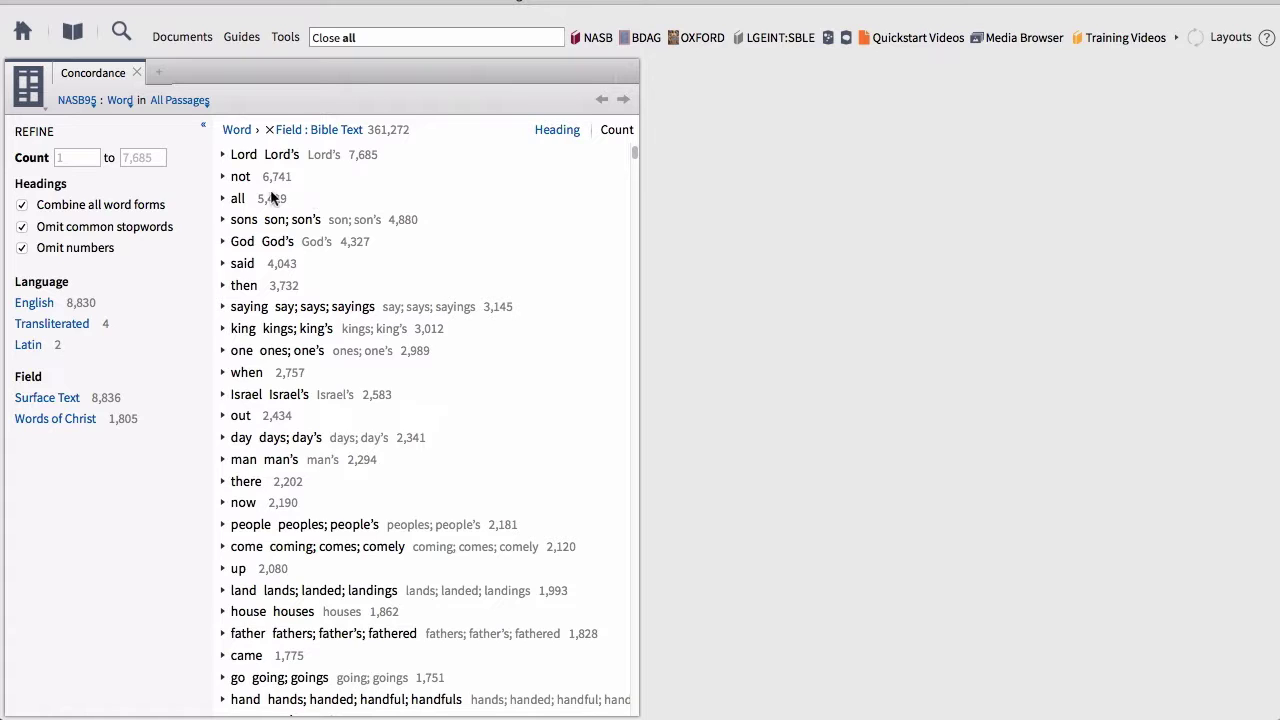
left_click(223, 155)
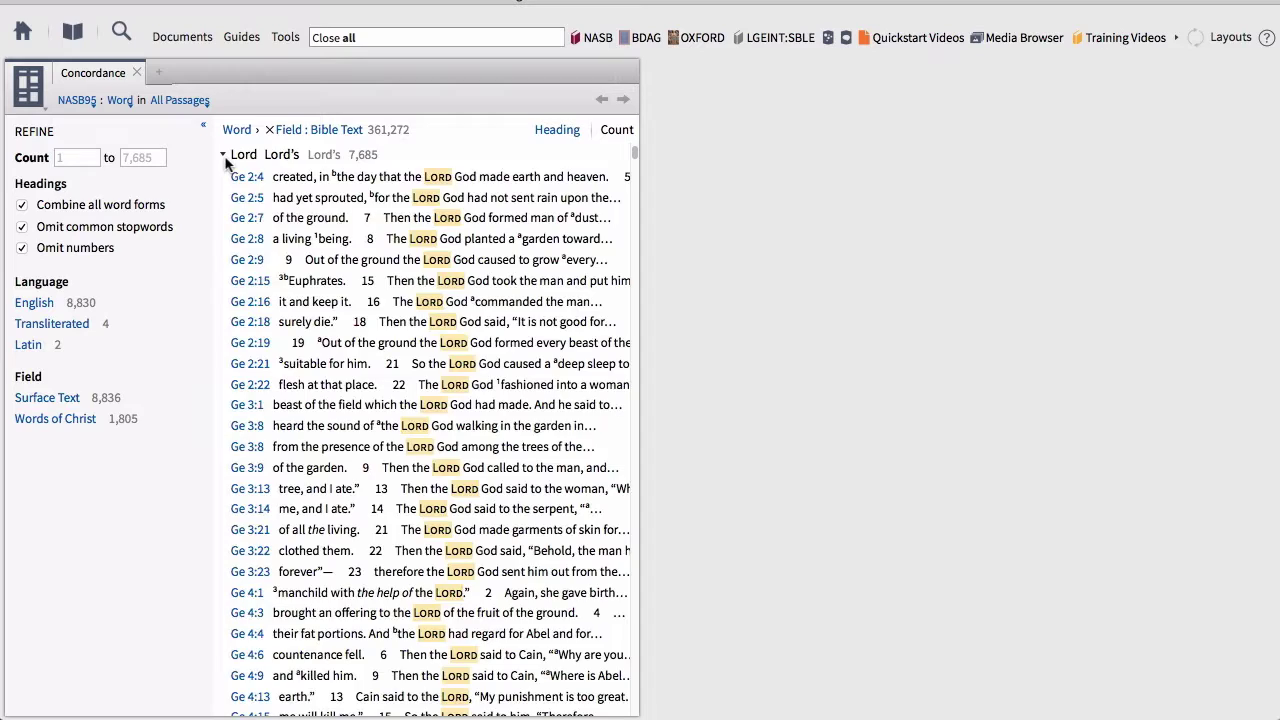
scroll(451, 478, "down", 3)
scroll(451, 478, "down", 12)
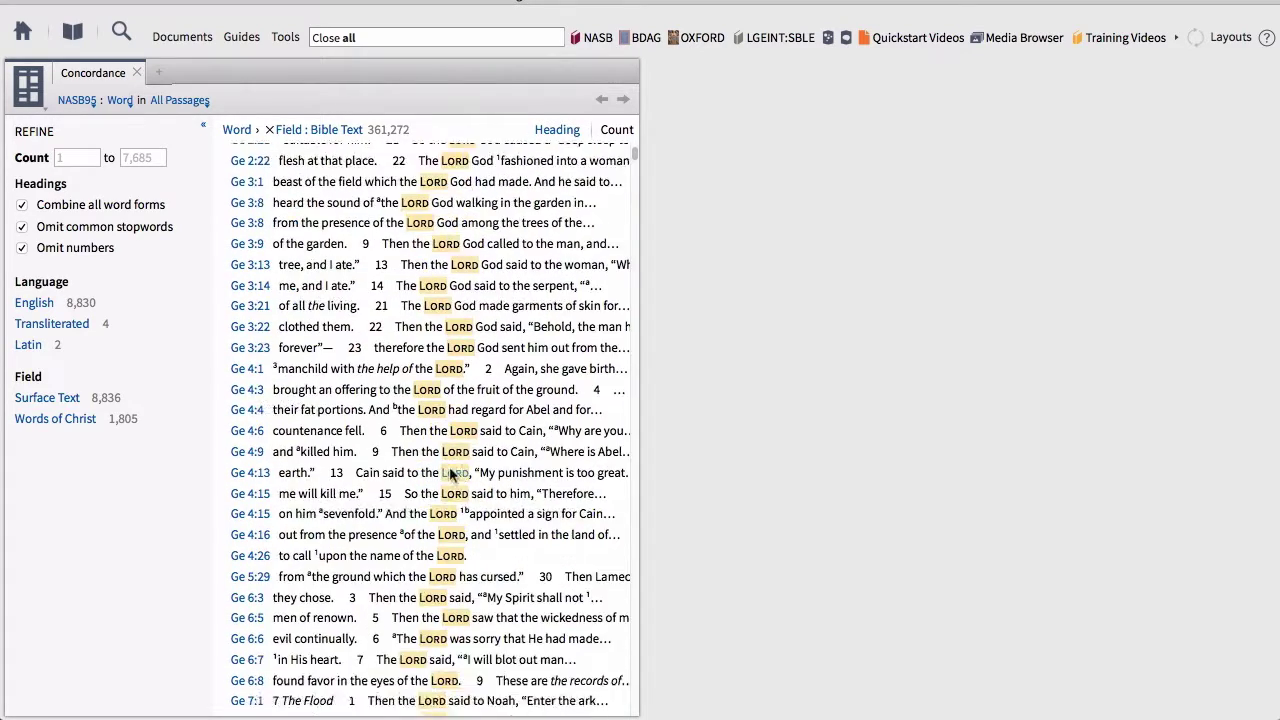
scroll(451, 478, "down", 14)
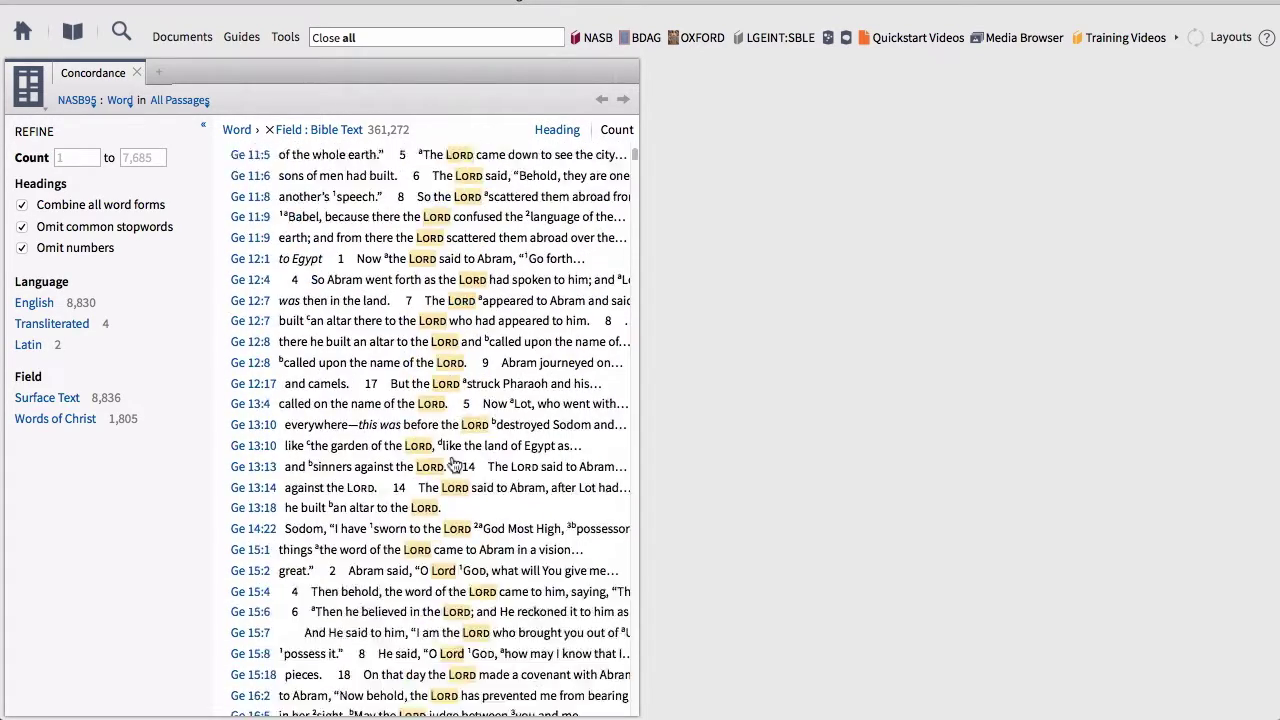
scroll(451, 461, "down", 8)
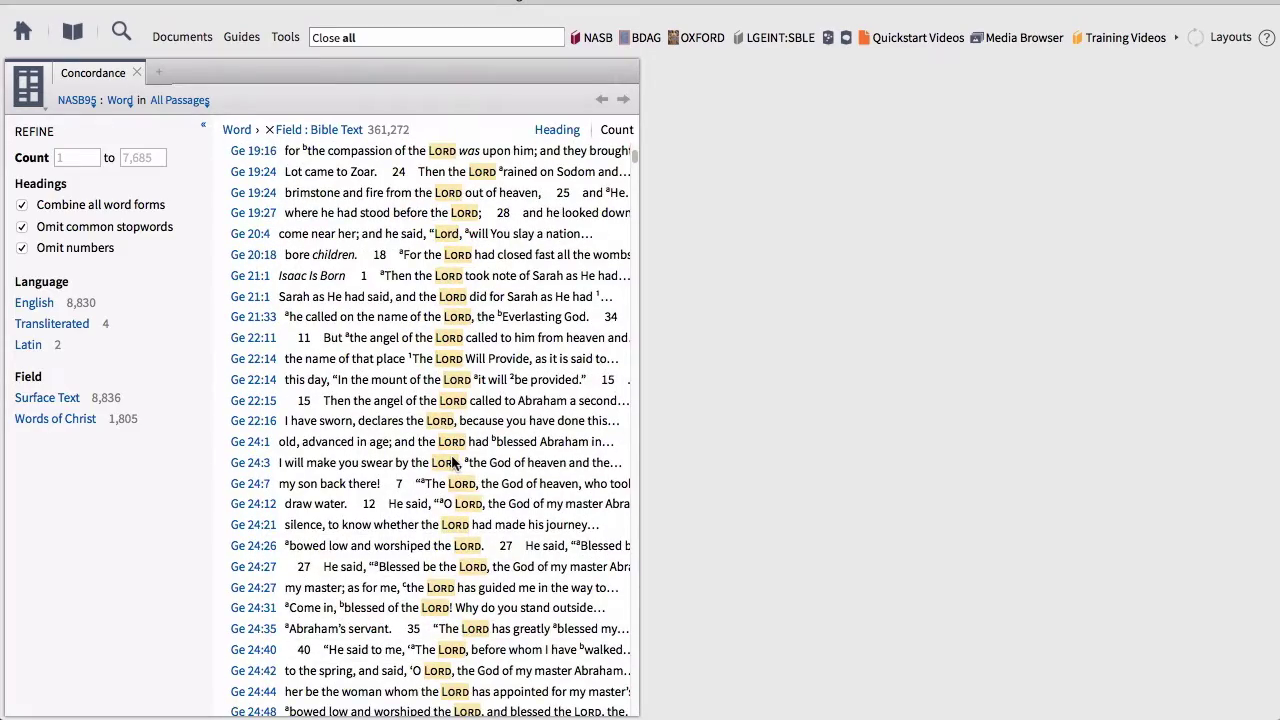
scroll(452, 462, "up", 17)
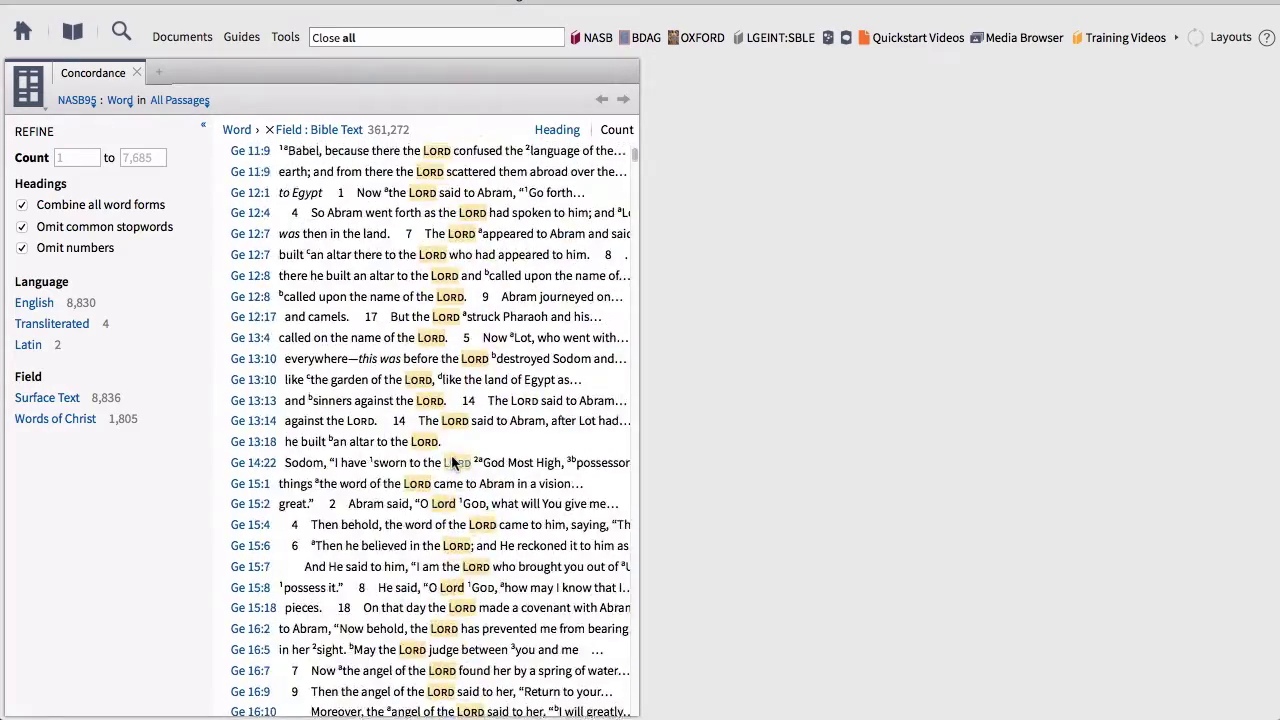
scroll(452, 462, "up", 20)
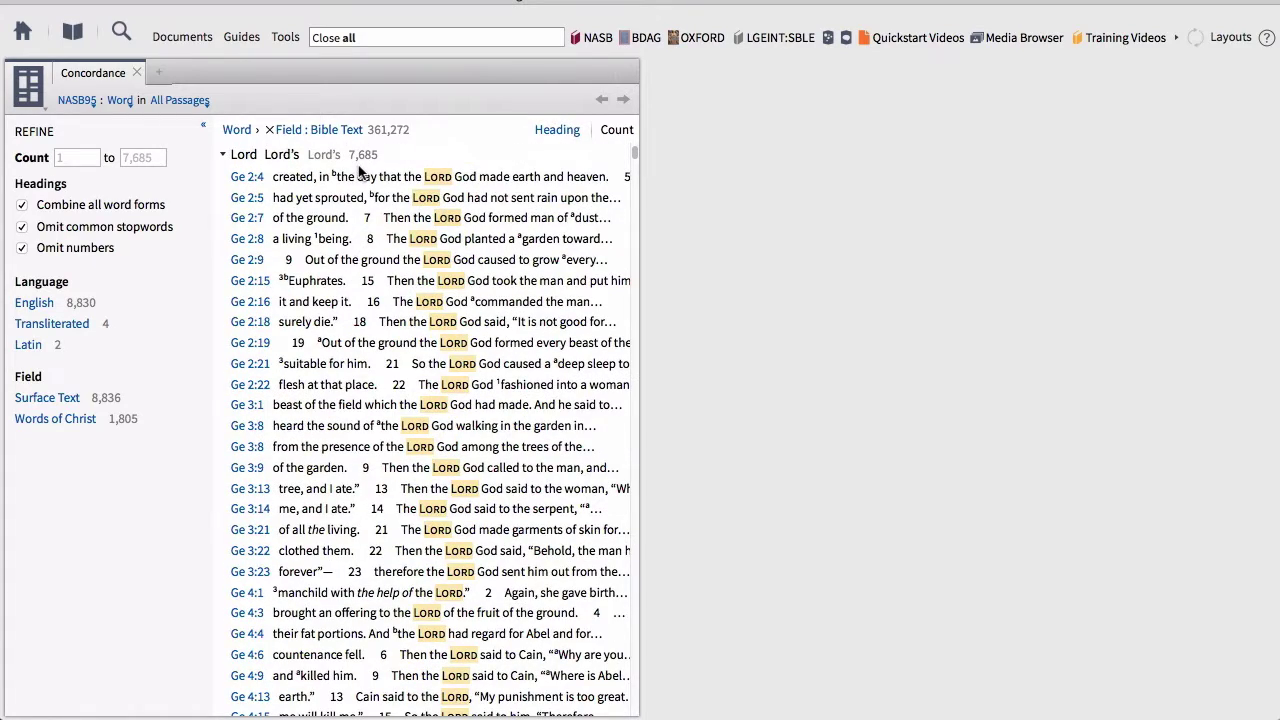
left_click(223, 156)
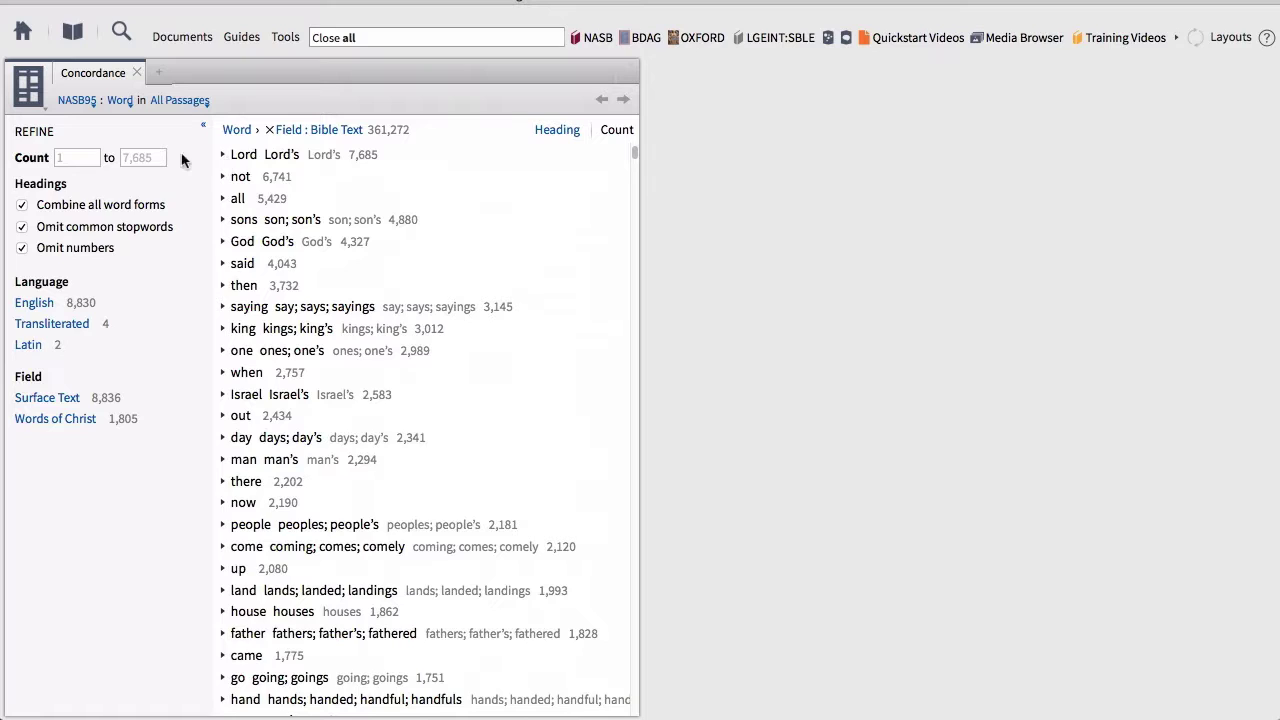
Switch the concordance from words to lemmas and restrict the list to Hebrew.
left_click(131, 103)
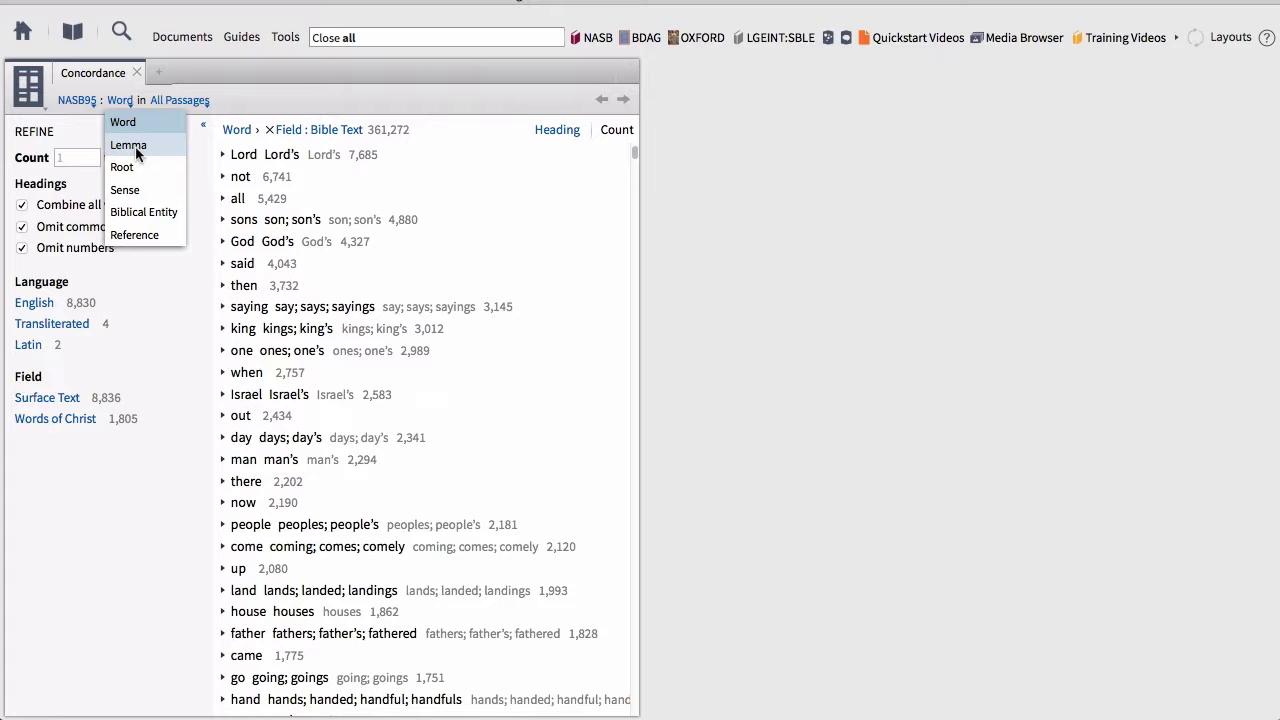
left_click(135, 146)
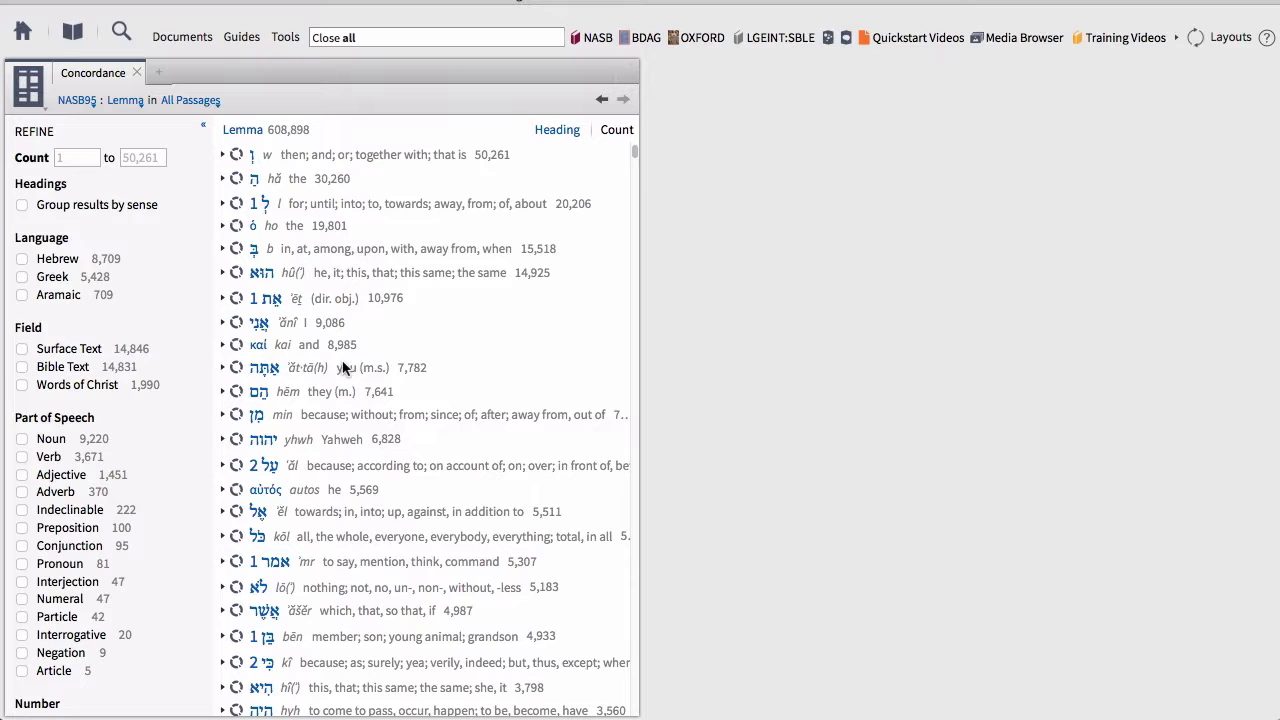
left_click(22, 260)
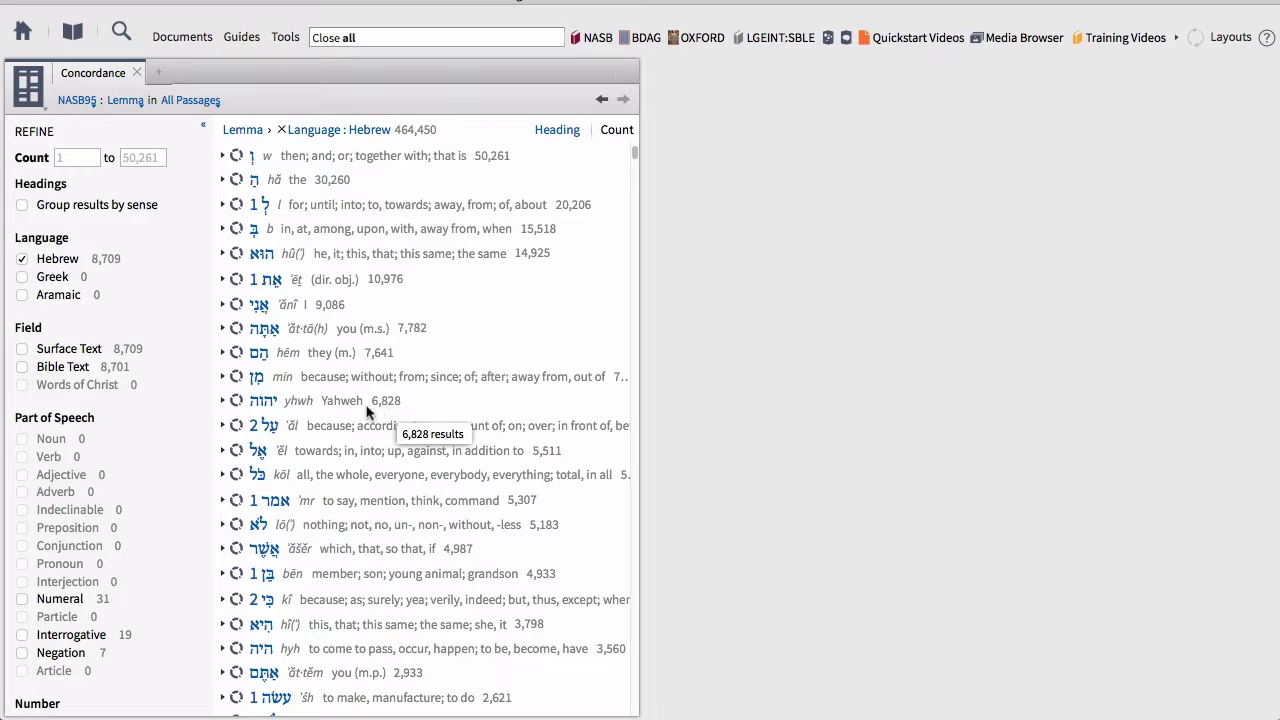
Replace the Hebrew language filter with Greek and look over the most frequent Greek lemmas.
left_click(22, 261)
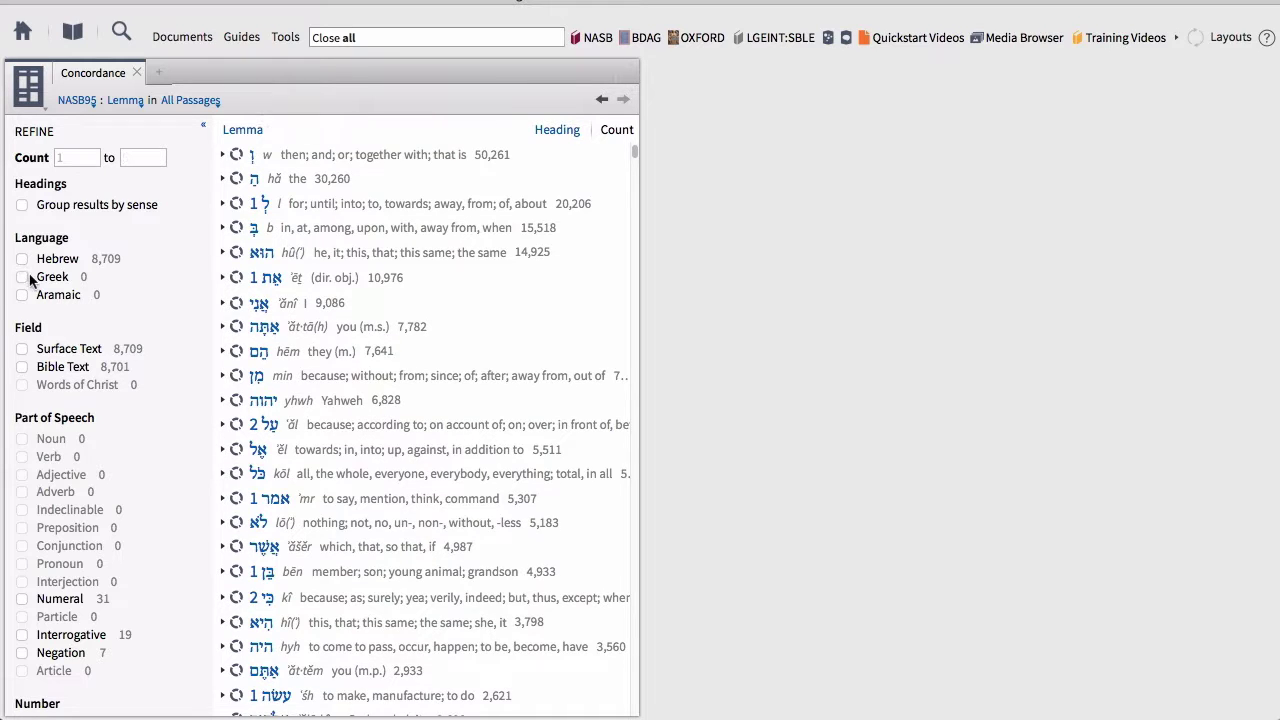
left_click(23, 278)
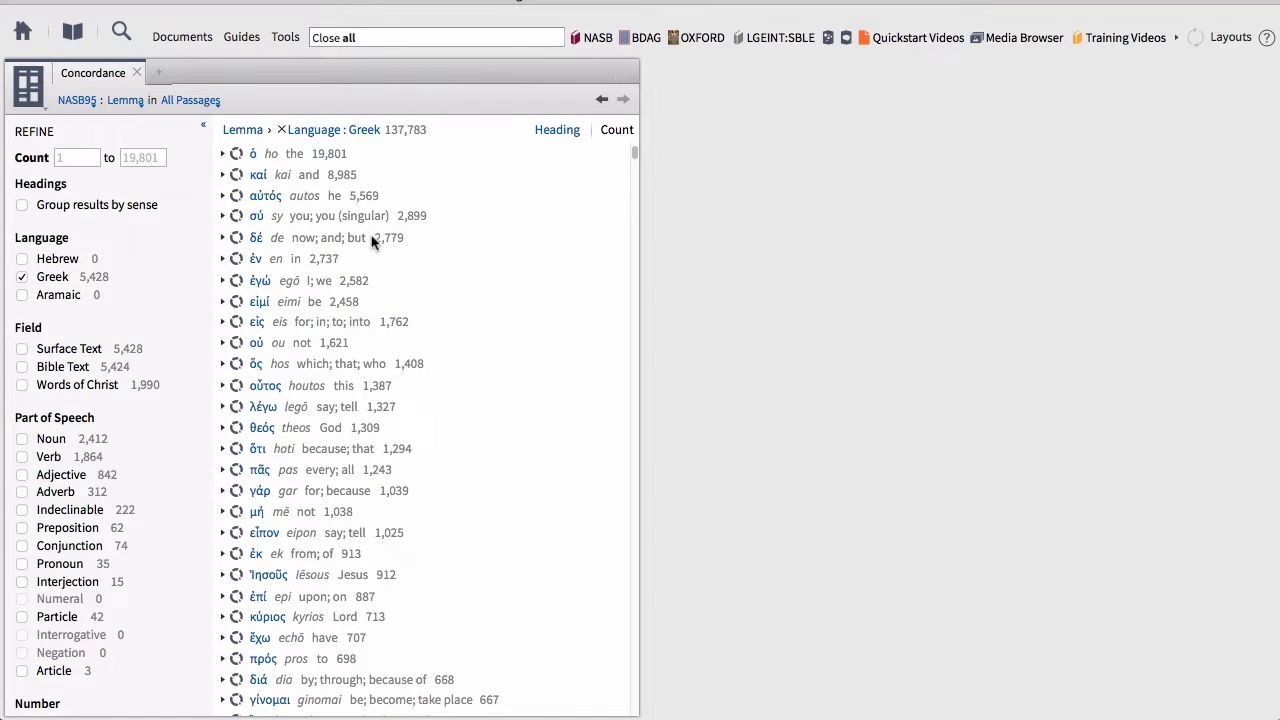
scroll(360, 340, "down", 2)
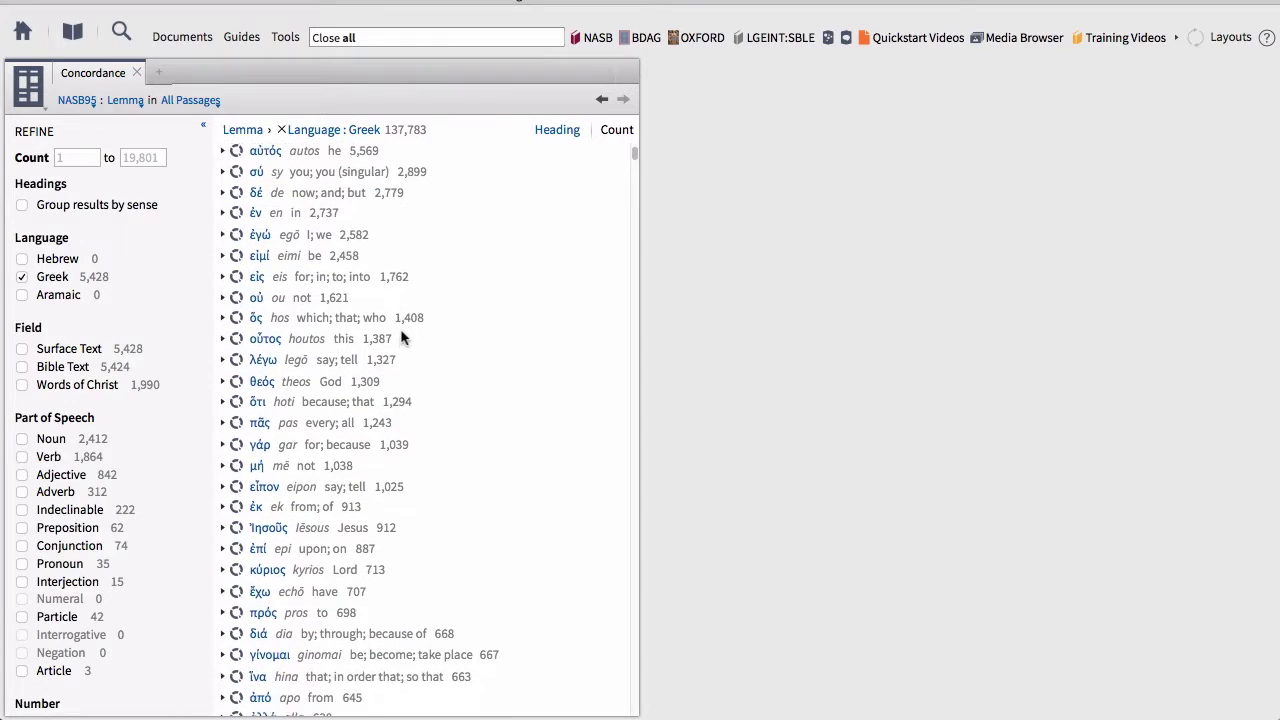
scroll(403, 338, "up", 2)
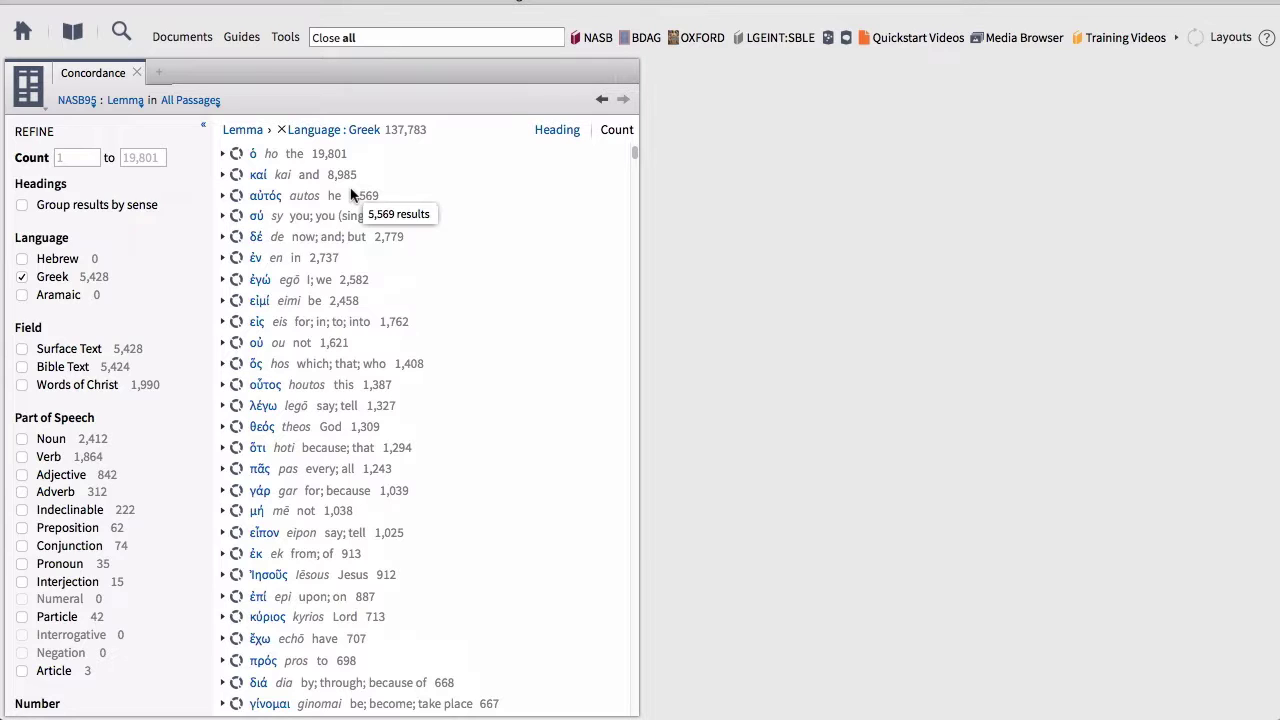
Switch the concordance to roots, keep the results grouped by lemma, and filter the language to Greek.
left_click(127, 100)
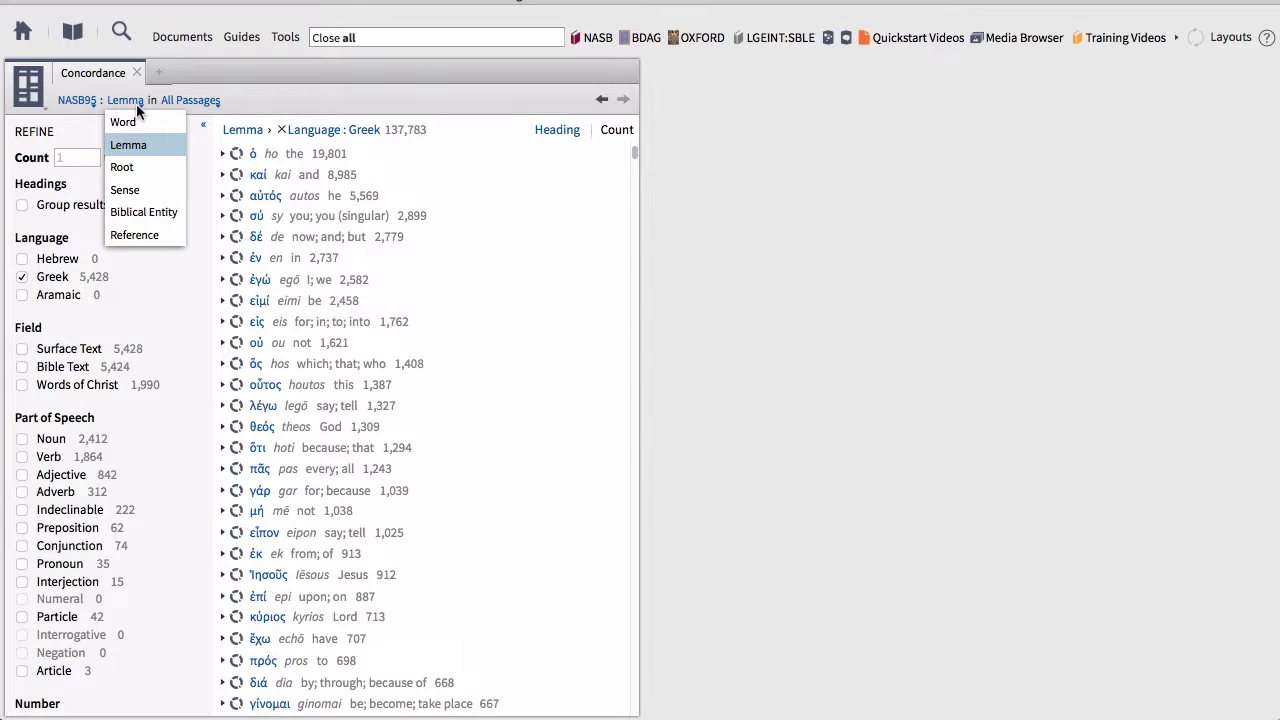
left_click(128, 168)
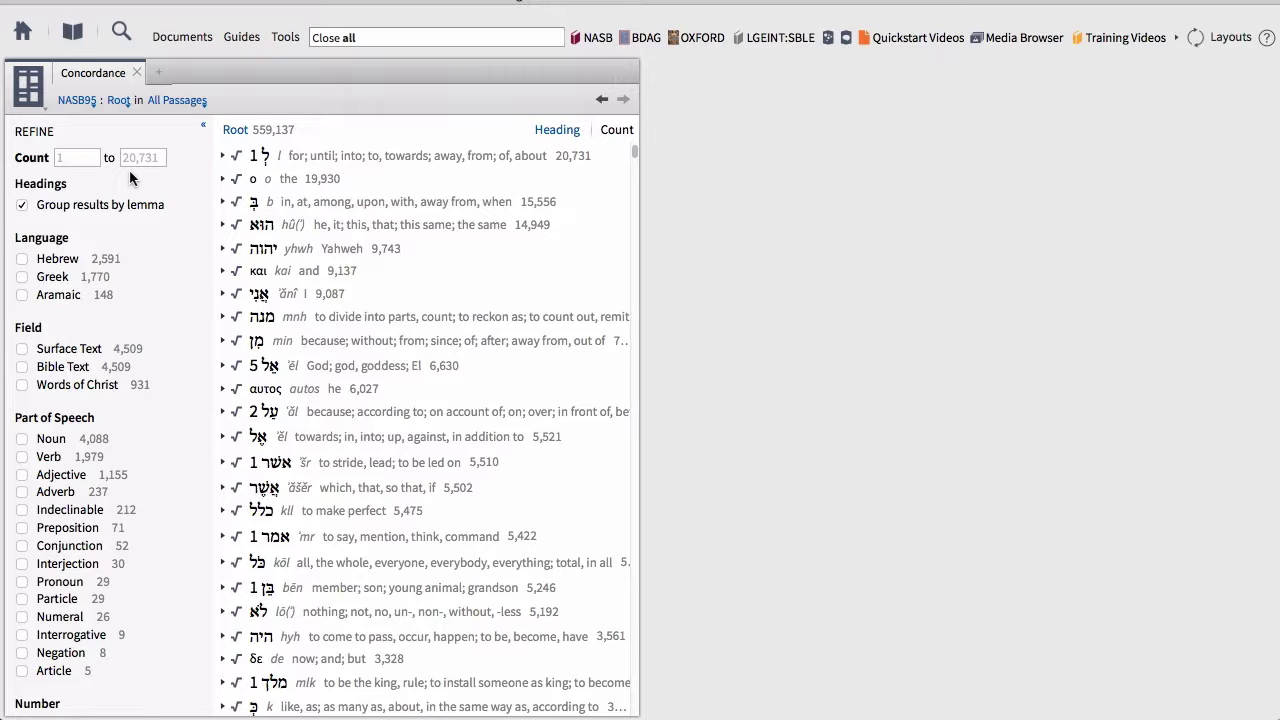
left_click(23, 206)
left_click(22, 206)
left_click(23, 278)
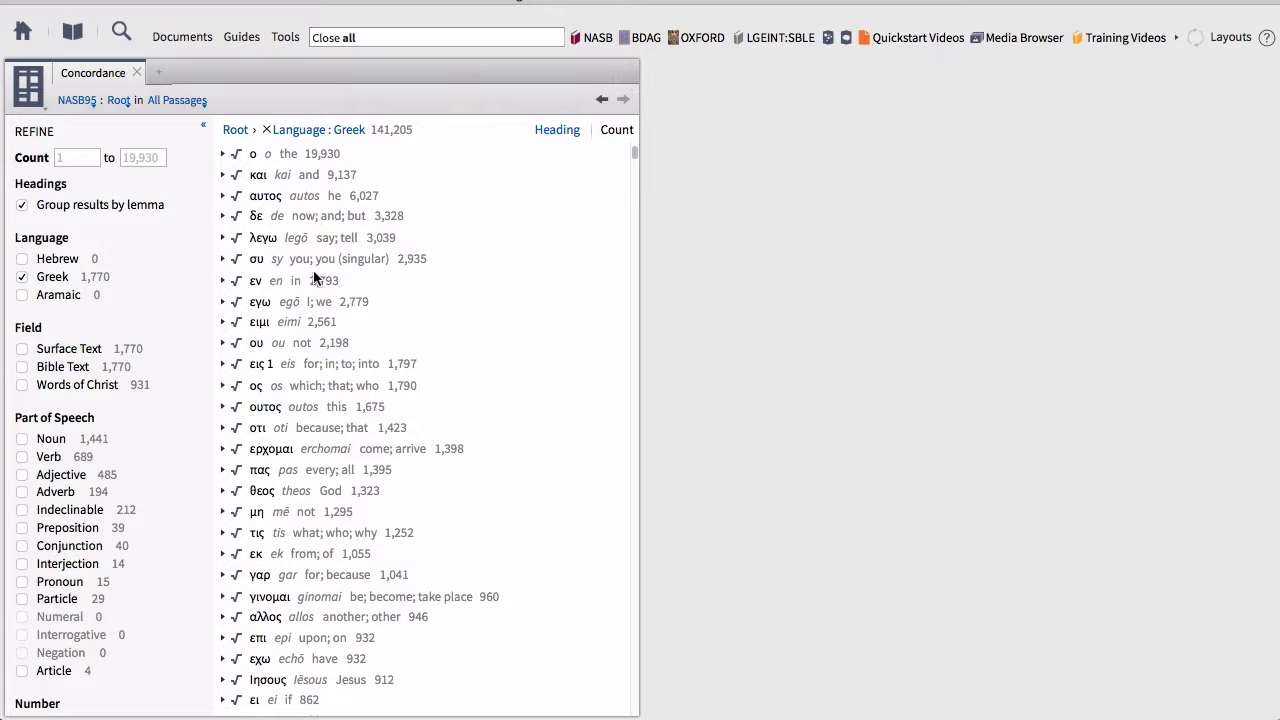
Find the Greek root ερχομαι (come; arrive) and expand it to examine the lemmas grouped under it.
scroll(325, 302, "down", 2)
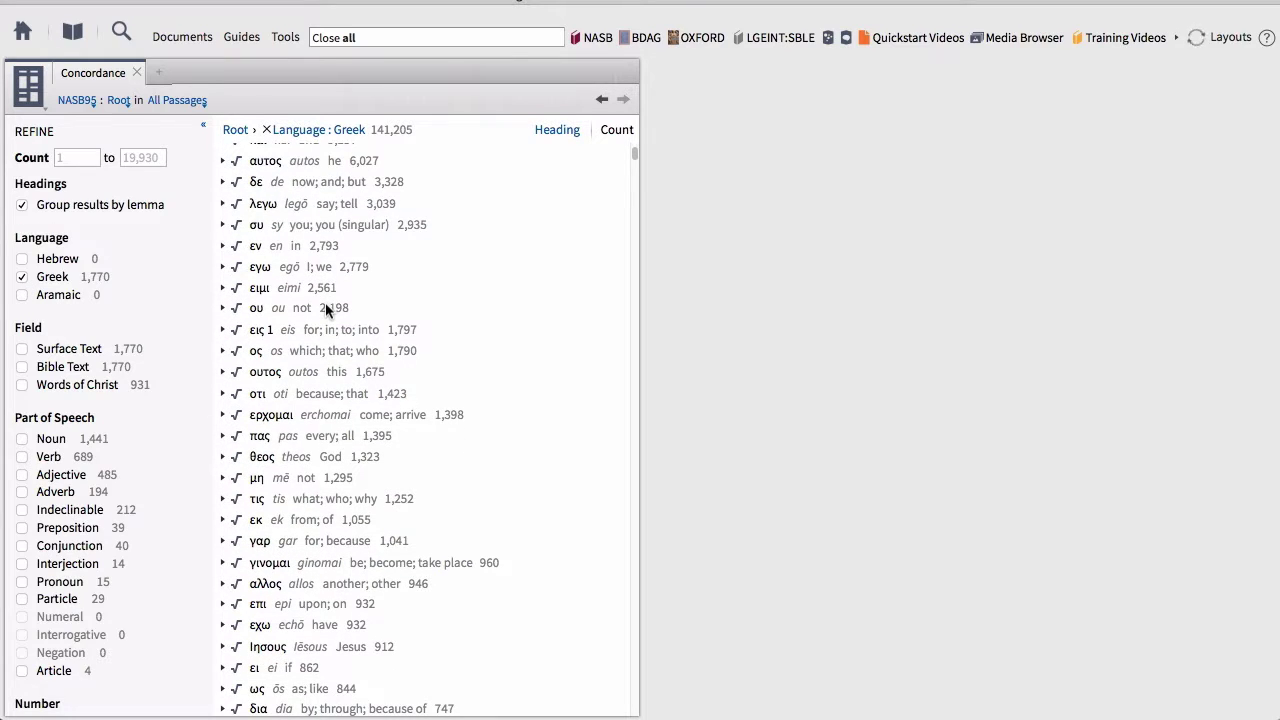
scroll(325, 302, "down", 1)
scroll(325, 302, "down", 3)
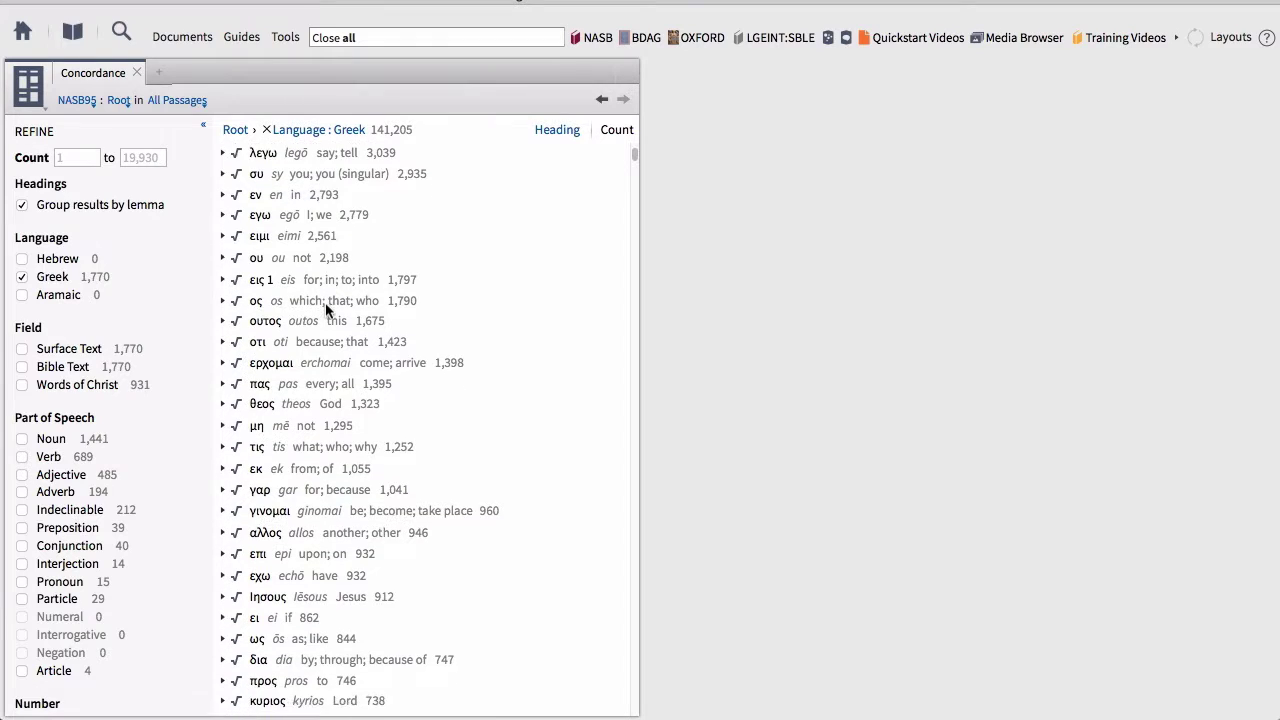
scroll(325, 310, "down", 1)
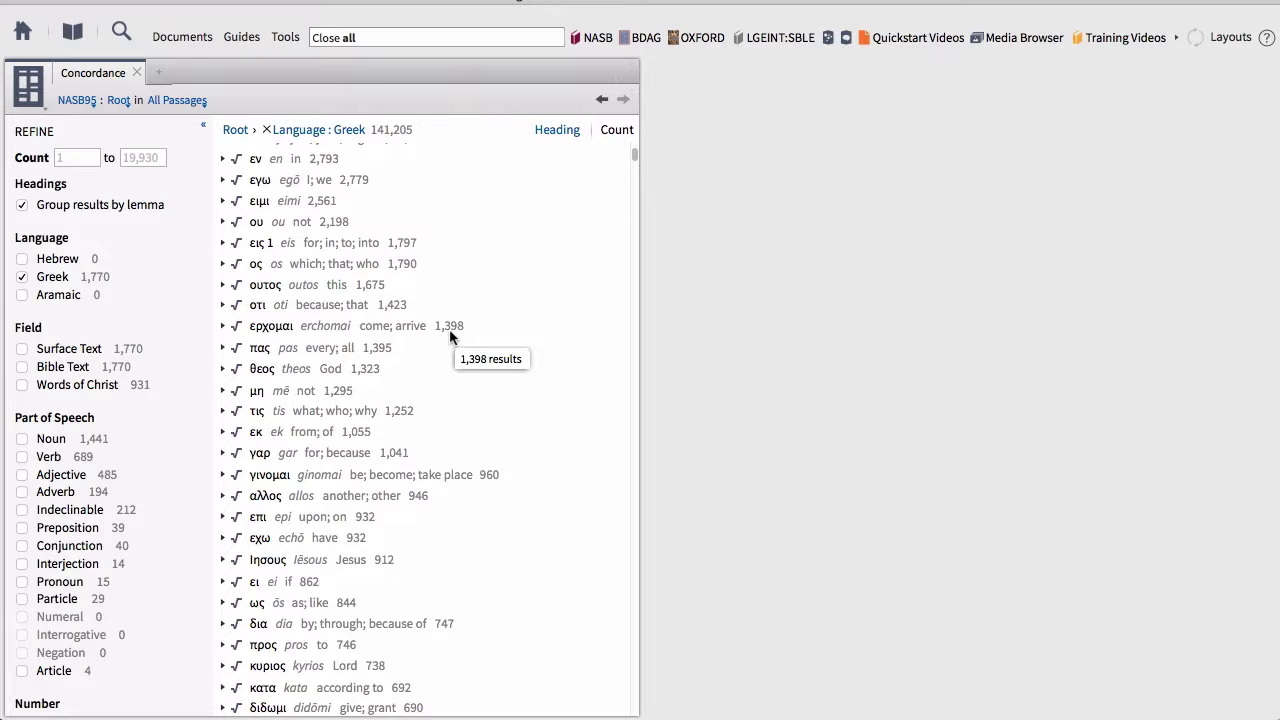
left_click(223, 330)
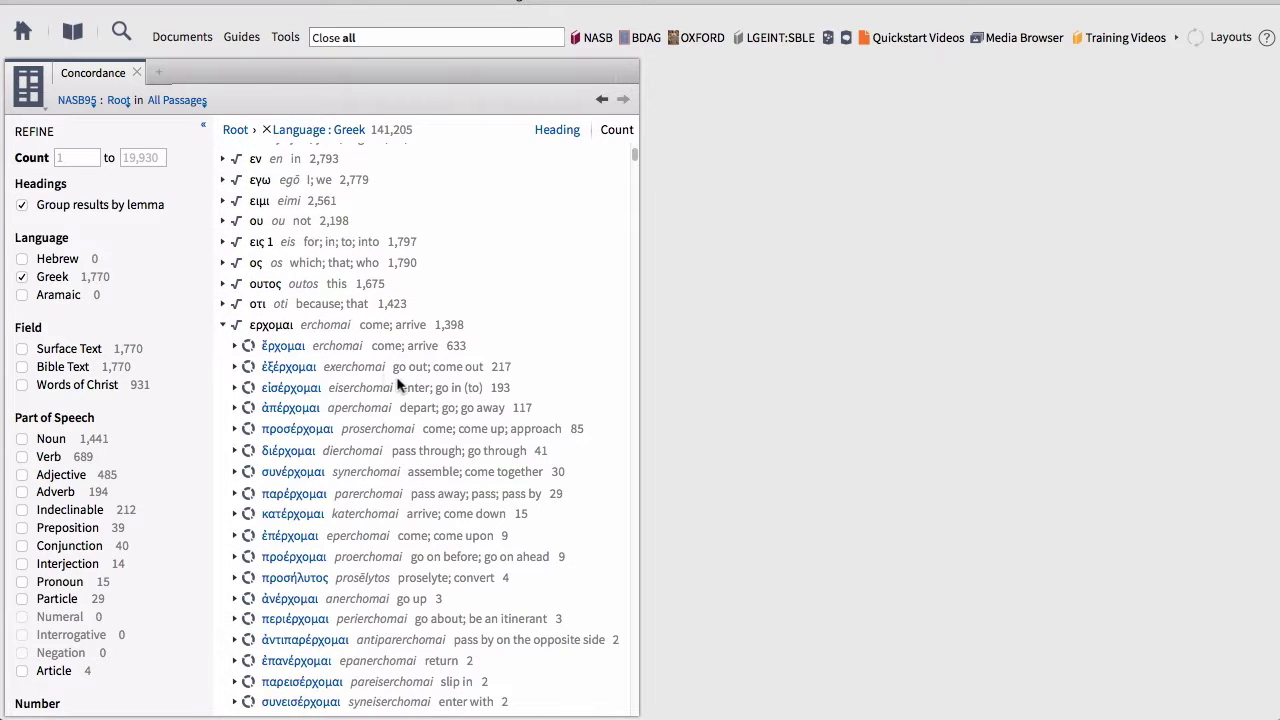
scroll(400, 385, "down", 1)
scroll(398, 385, "down", 1)
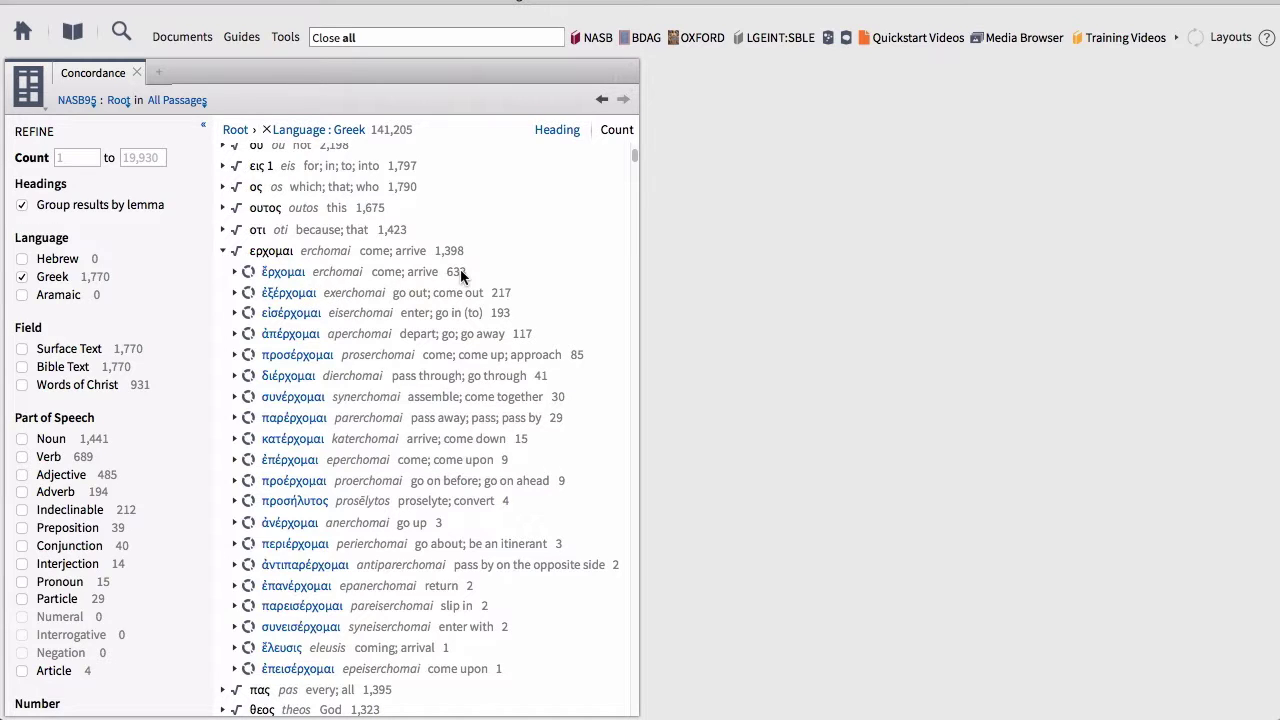
Review the verses under the lemma ἔρχομαι, and collapse both the lemma and its root.
left_click(235, 273)
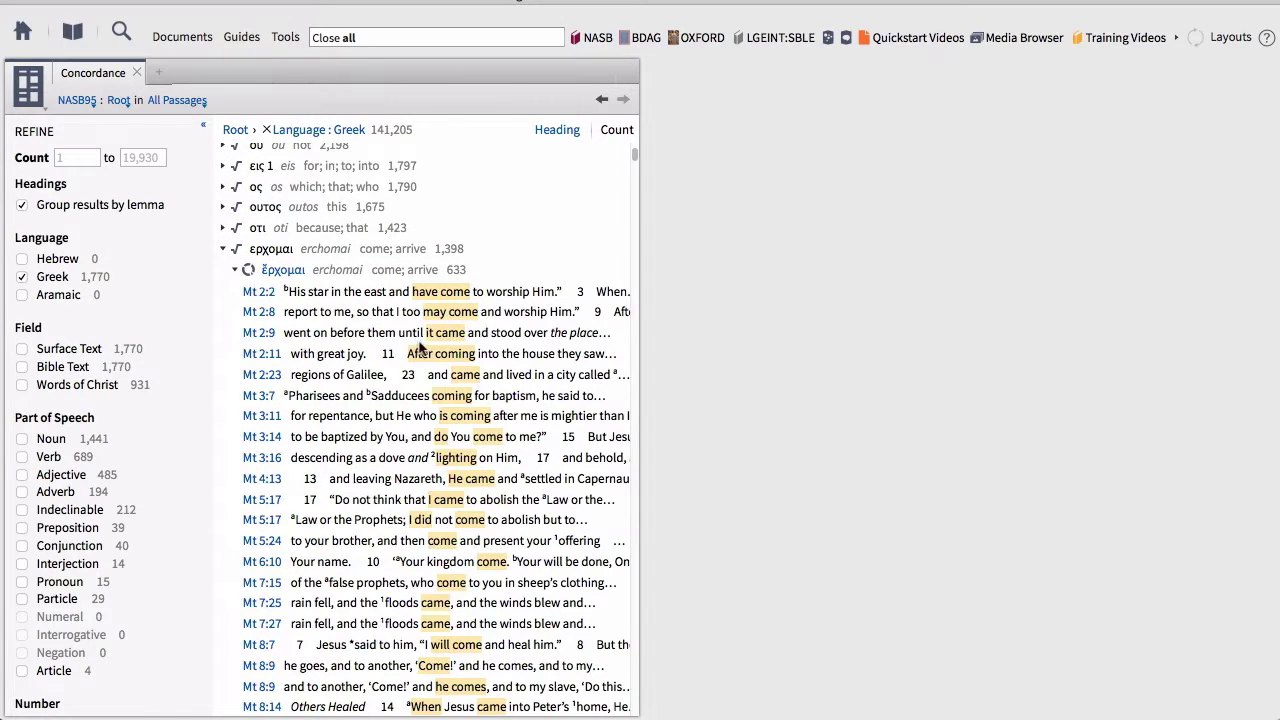
scroll(400, 420, "down", 4)
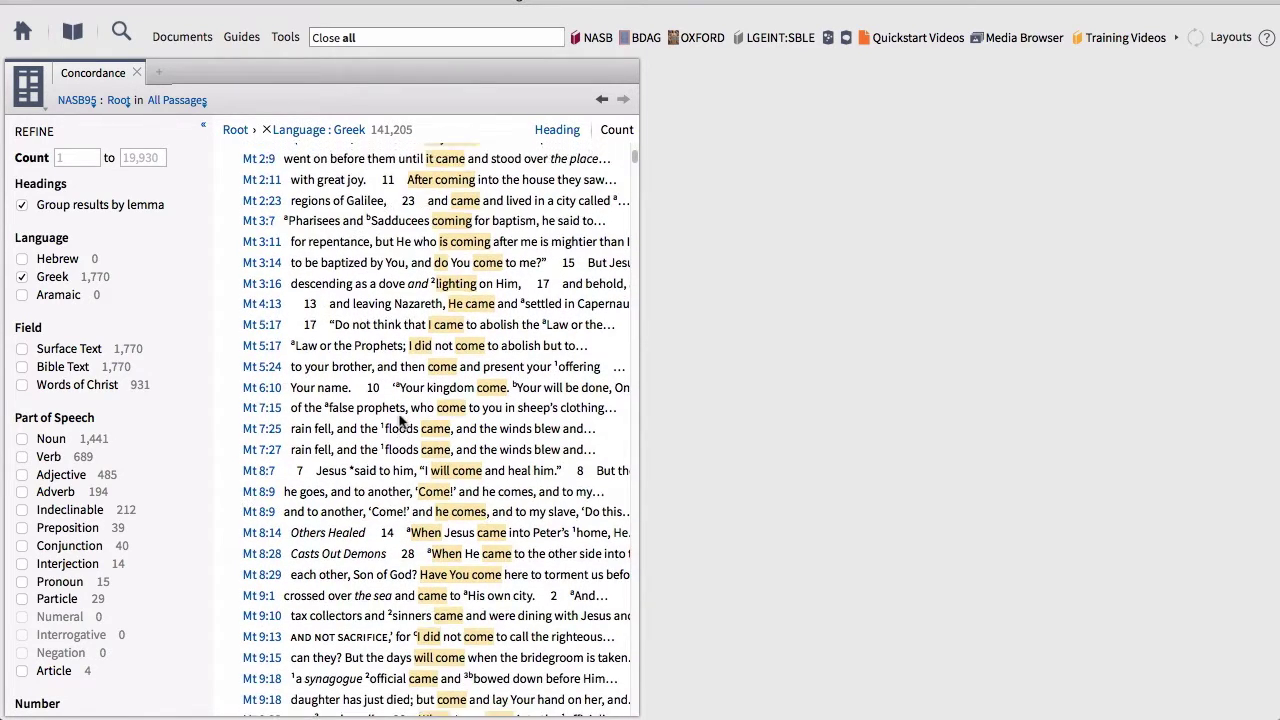
scroll(400, 420, "up", 6)
left_click(235, 381)
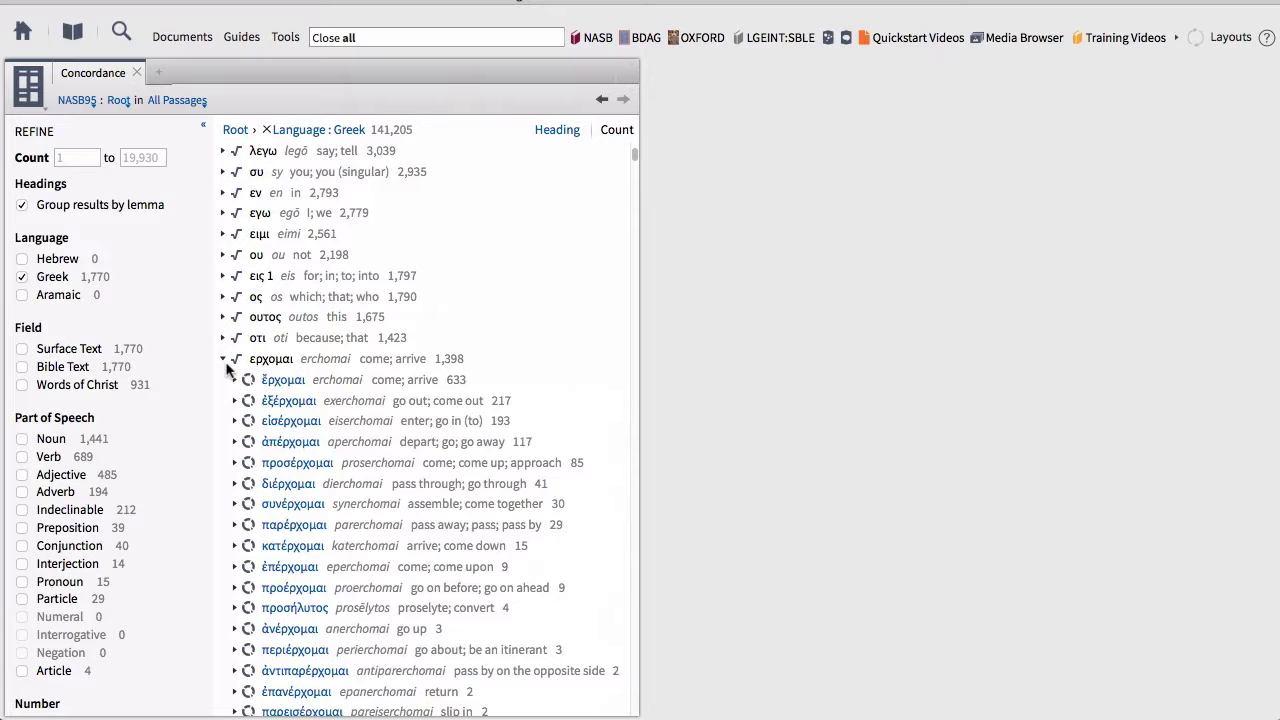
left_click(223, 359)
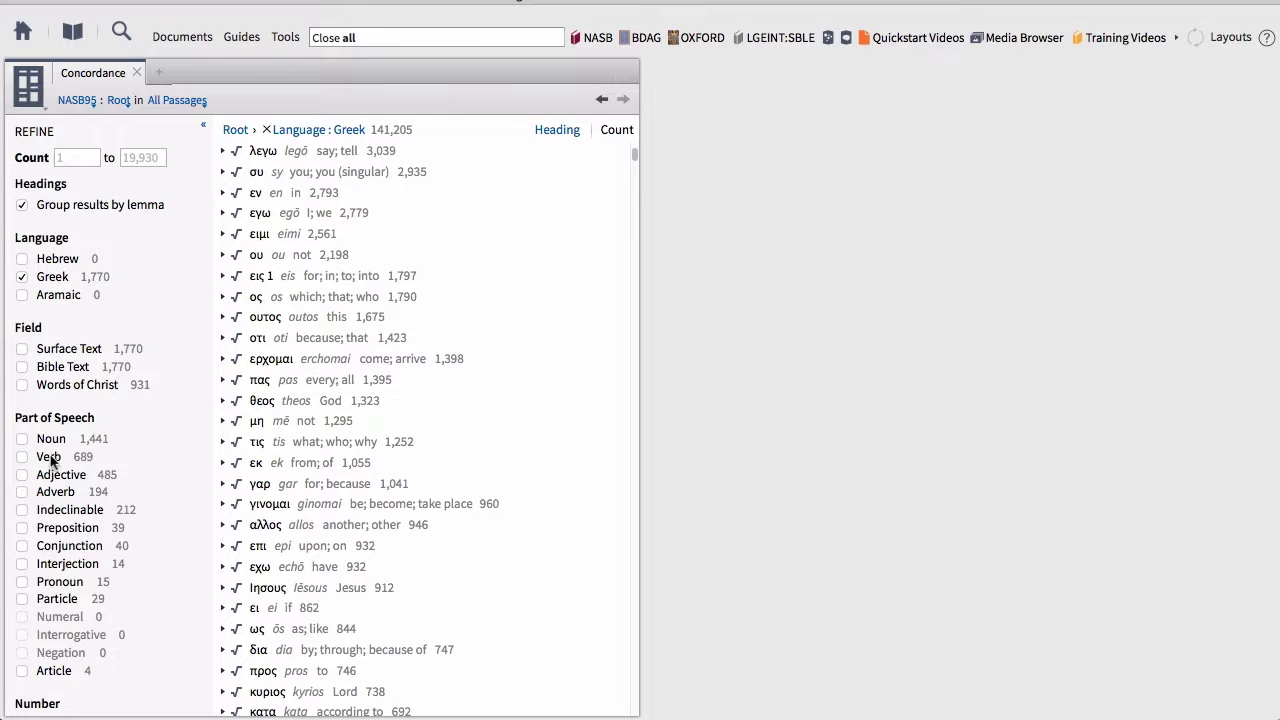
Filter the Greek roots by part of speech to nouns, verbs, adjectives and adverbs.
left_click(21, 439)
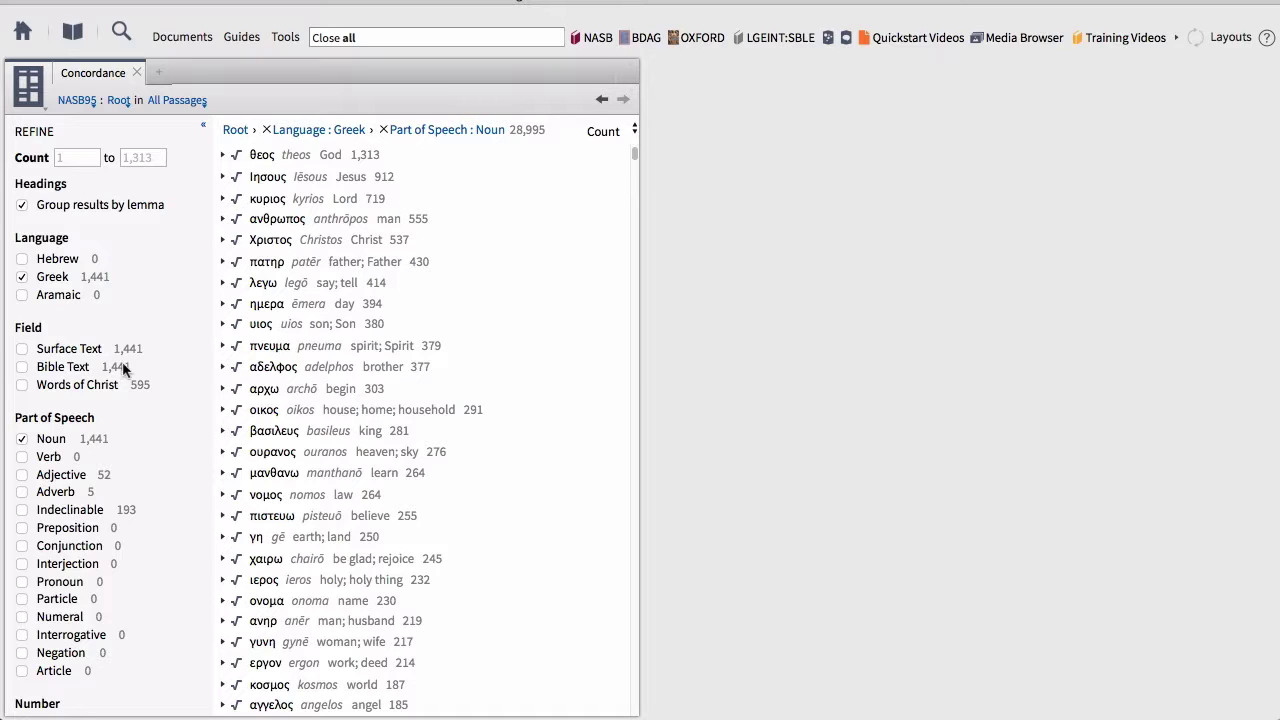
left_click(22, 456)
left_click(22, 475)
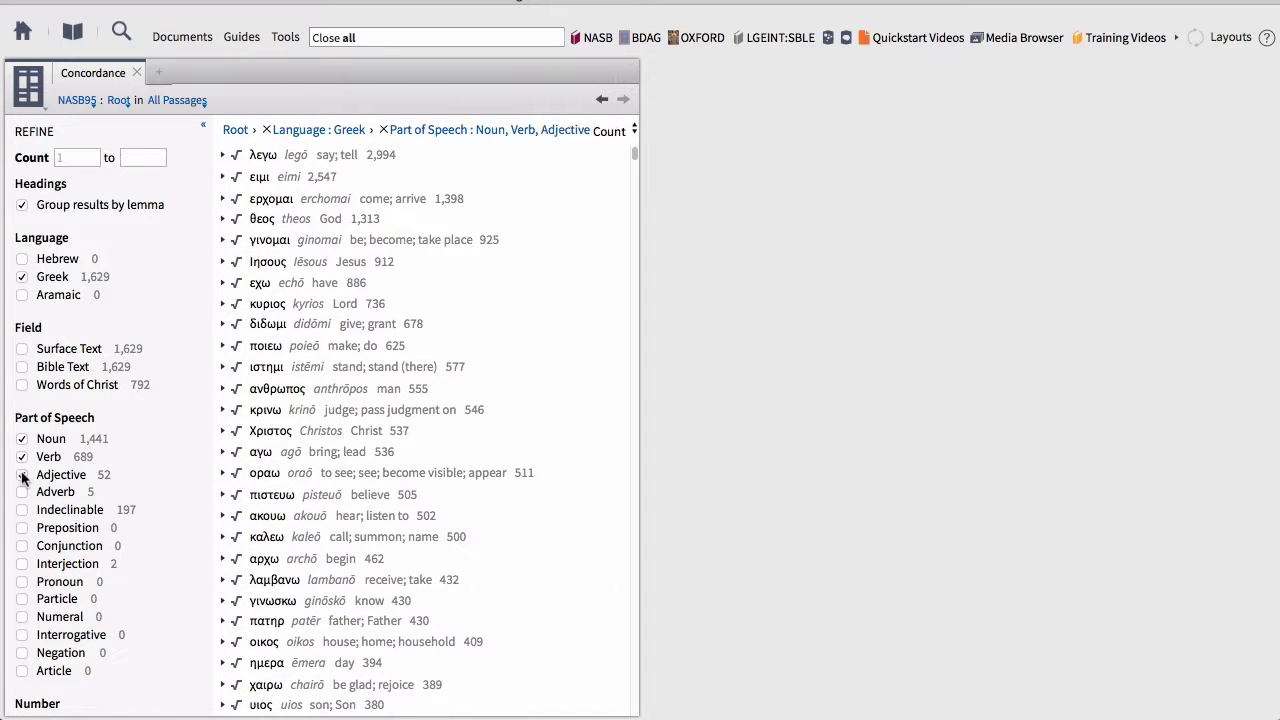
left_click(22, 493)
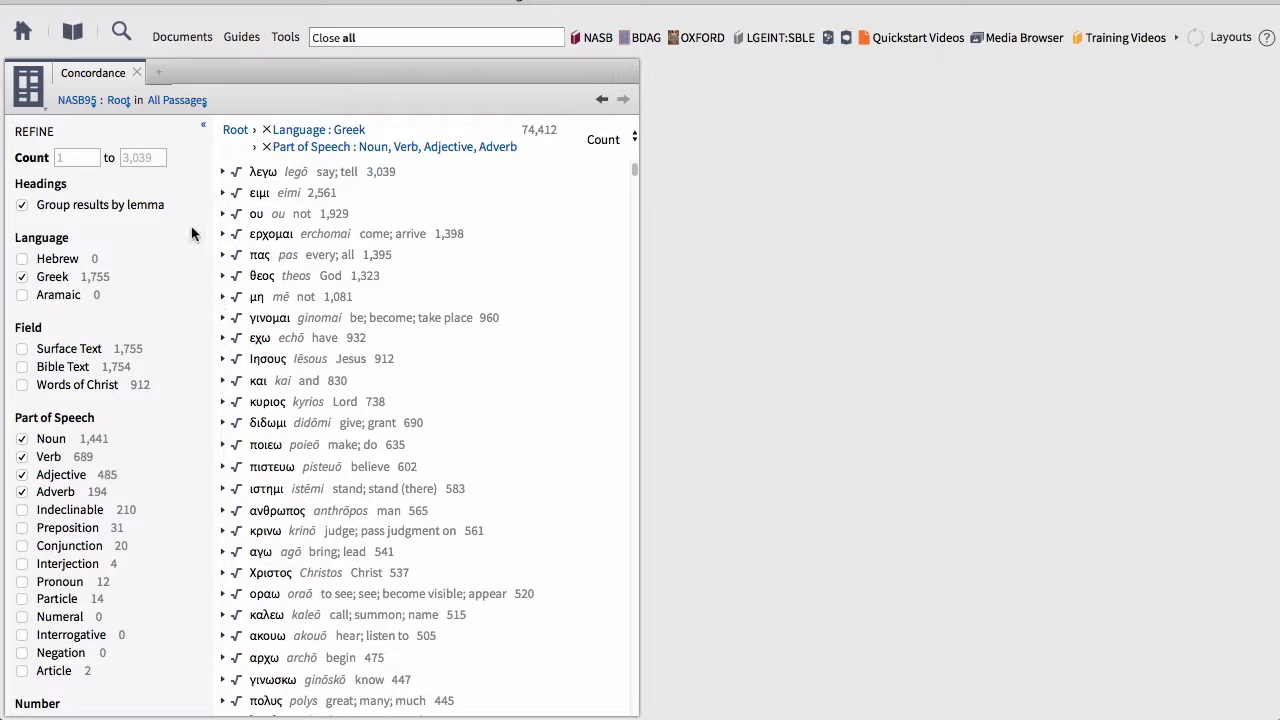
Limit the root concordance to the passage range 1 Peter and filter its parts of speech to Noun and Verb.
left_click(187, 100)
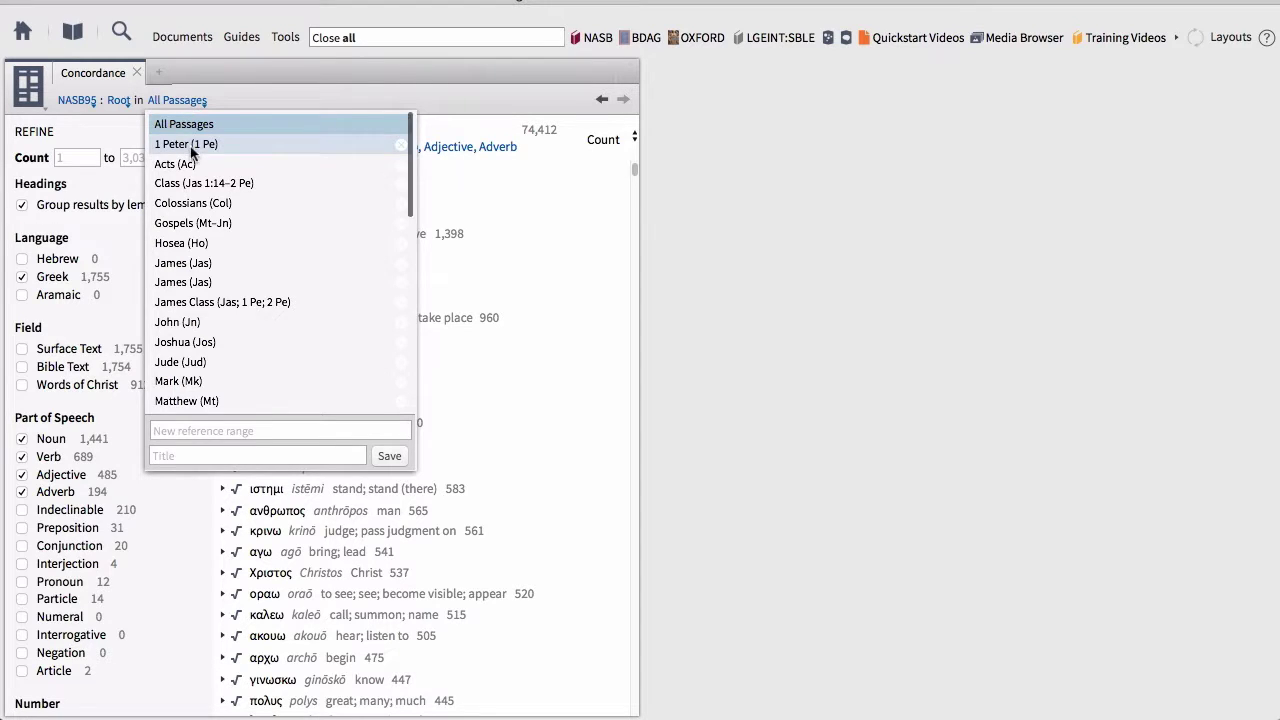
left_click(190, 145)
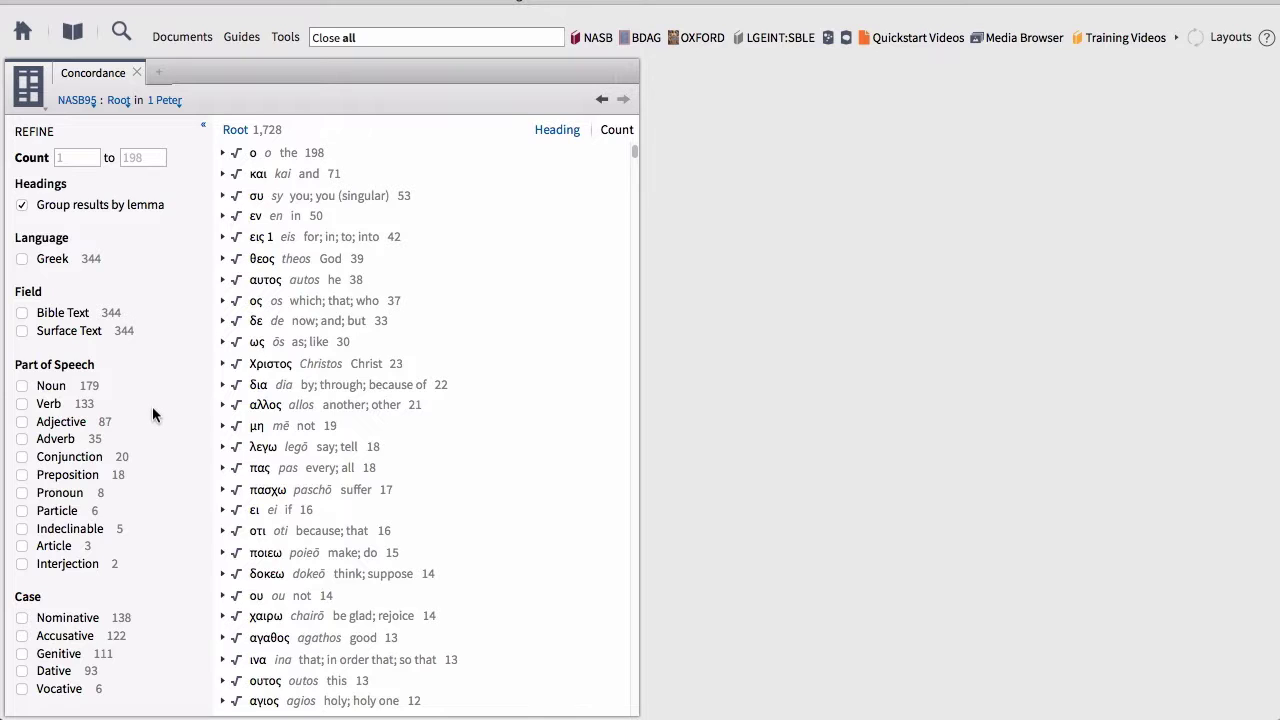
left_click(22, 386)
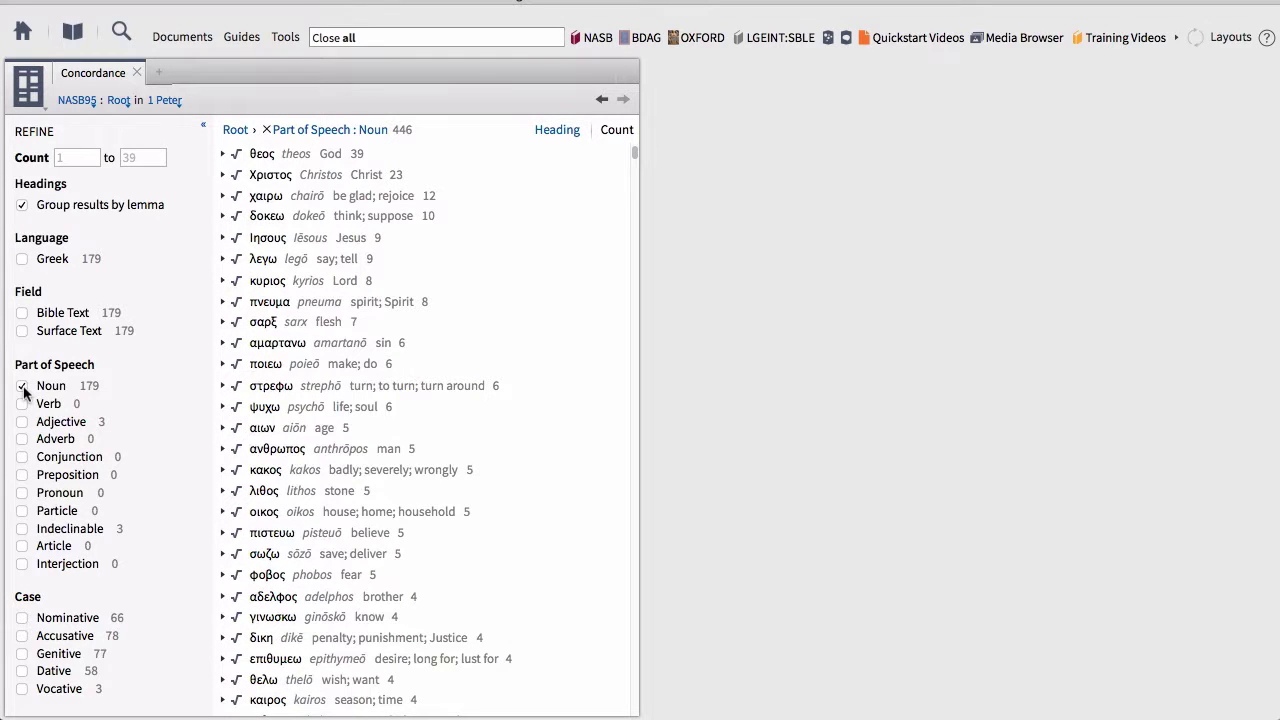
left_click(22, 406)
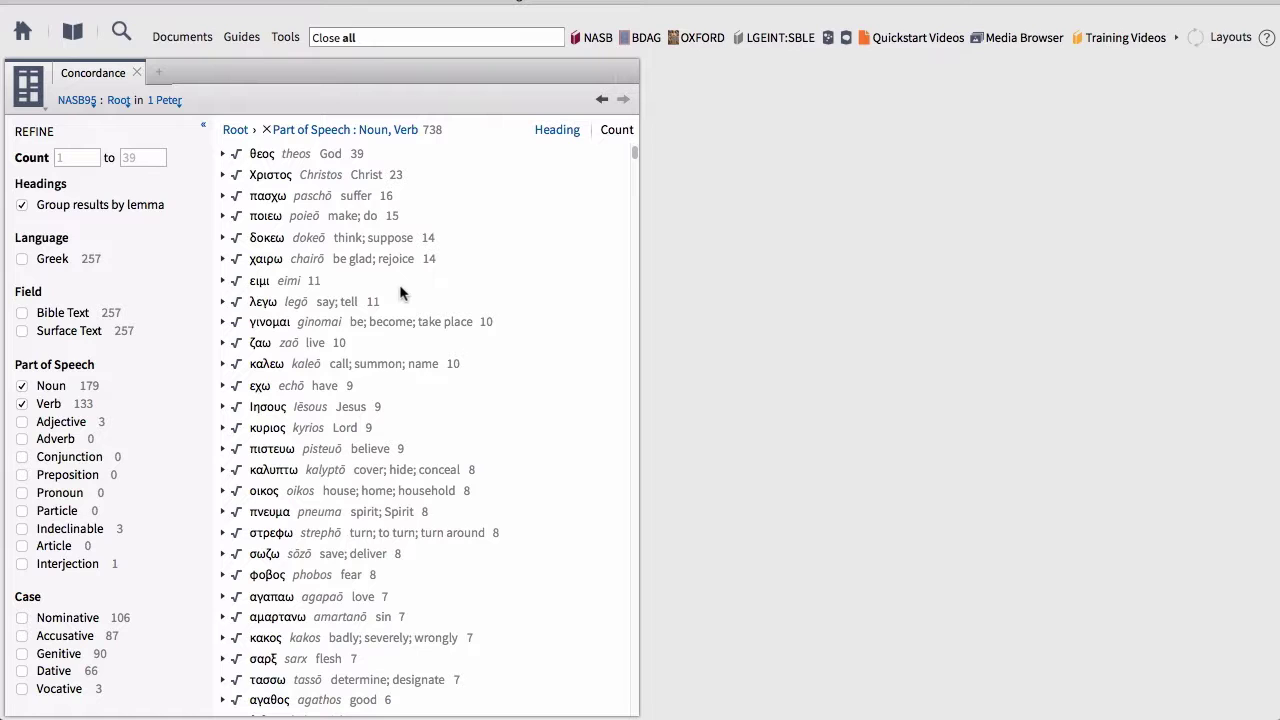
Expand the root πασχω (suffer) and show the 1 Peter verses for both of its lemmas, πάθημα and πάσχω.
left_click(225, 201)
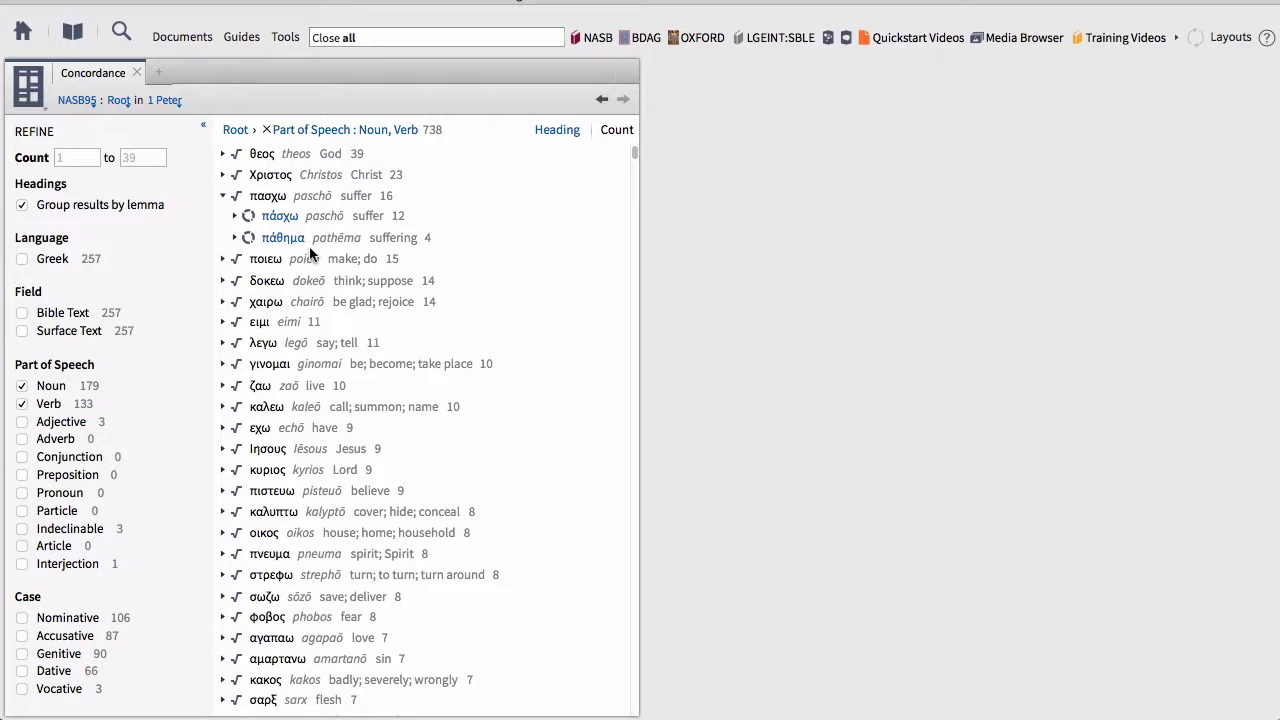
left_click(235, 238)
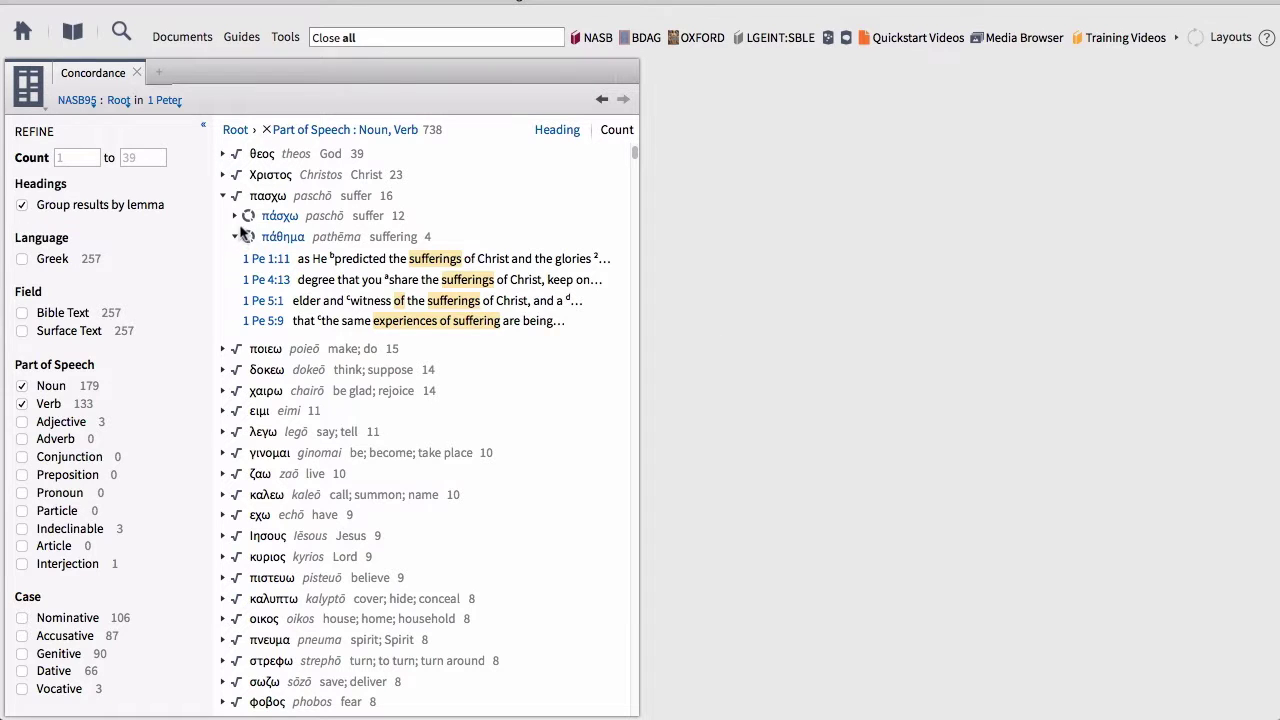
left_click(236, 218)
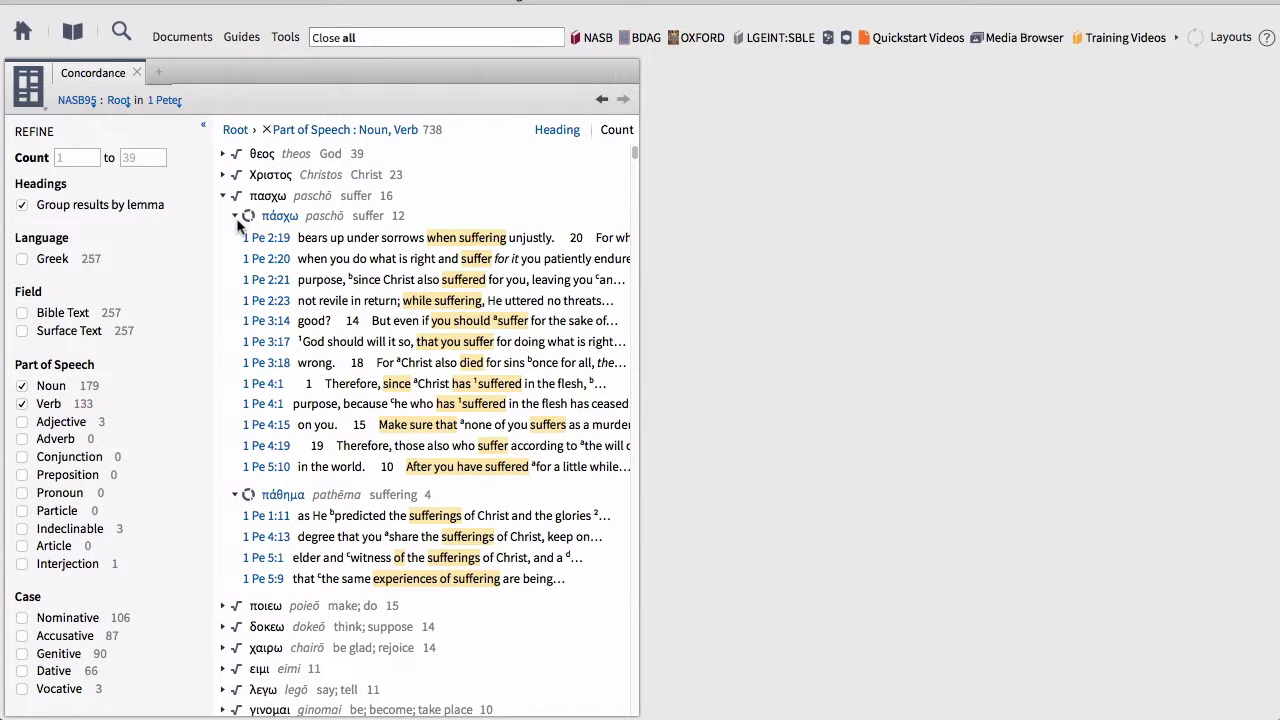